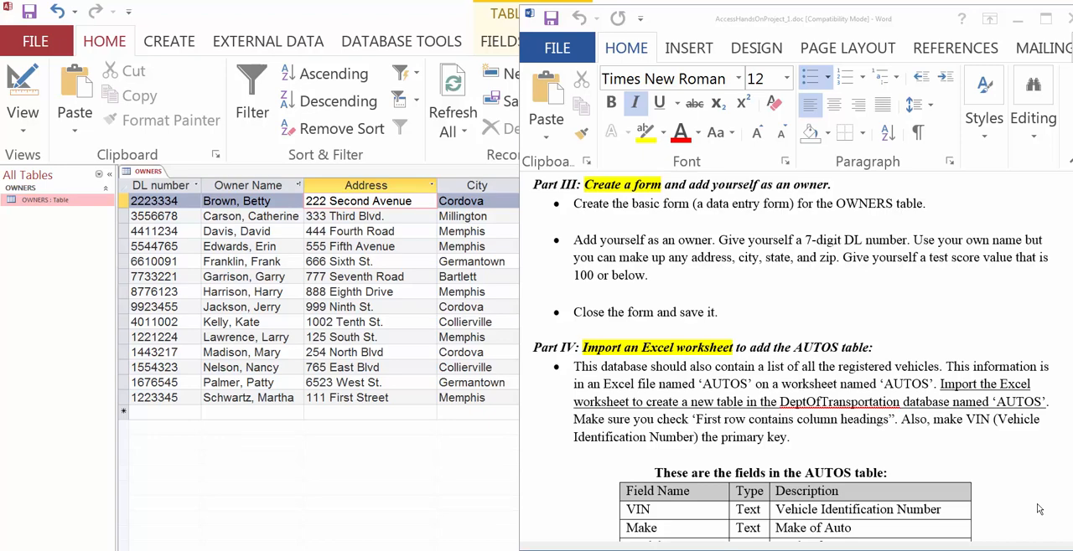
Step: Create a basic data entry form based on the OWNERS table
{"action": "left_click", "coordinate": [249, 19]}
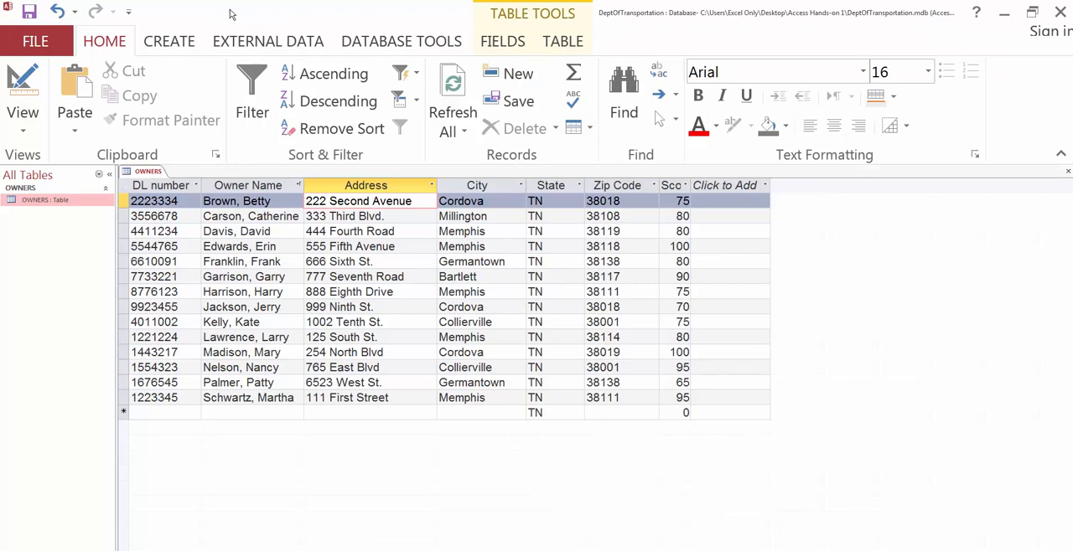
{"action": "left_click", "coordinate": [168, 41]}
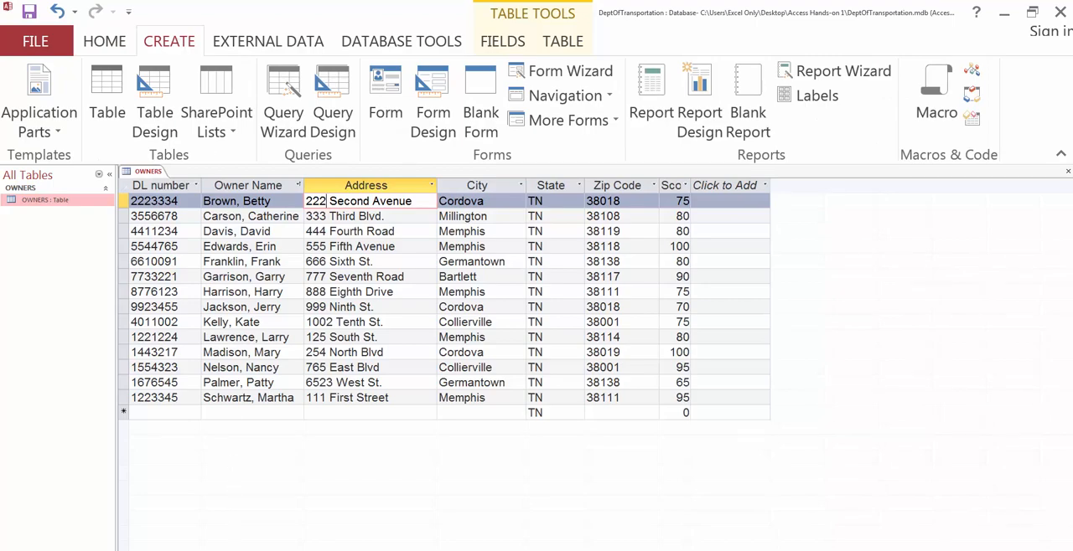
{"action": "left_click", "coordinate": [980, 550]}
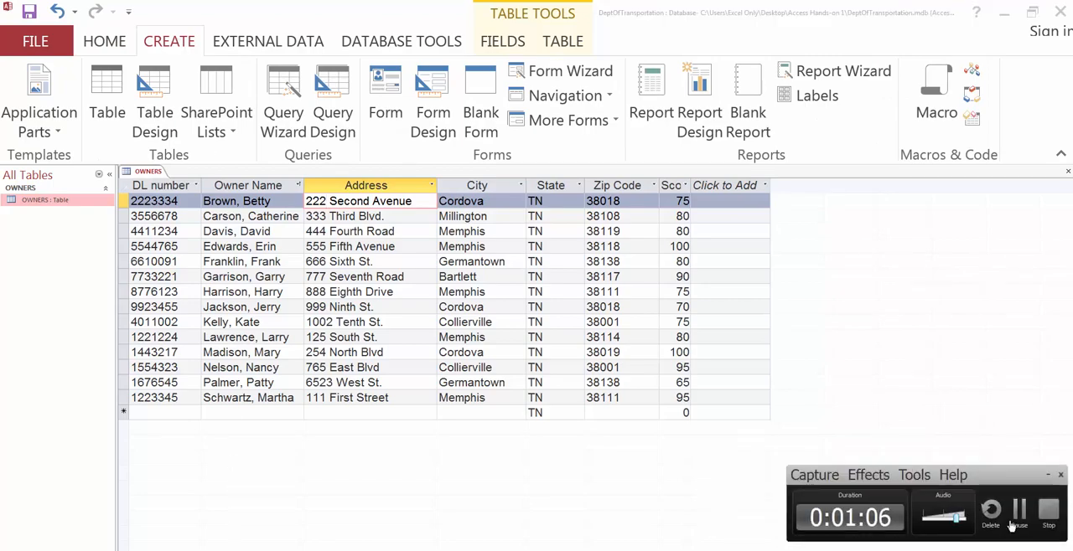
{"action": "left_click", "coordinate": [1018, 521]}
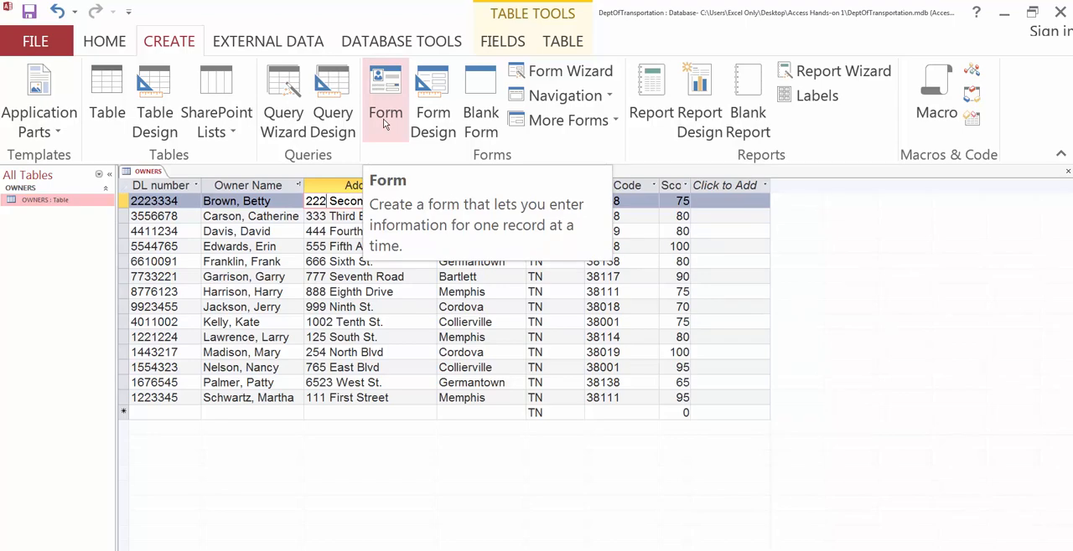
{"action": "left_click", "coordinate": [384, 123]}
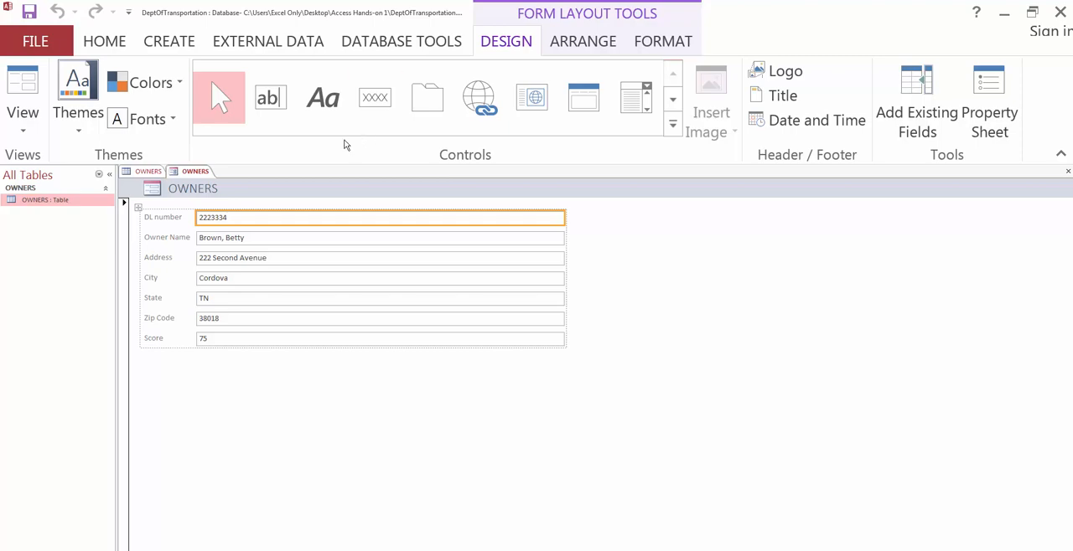
Step: Save the new form under the name OWNERS
{"action": "right_click", "coordinate": [201, 174]}
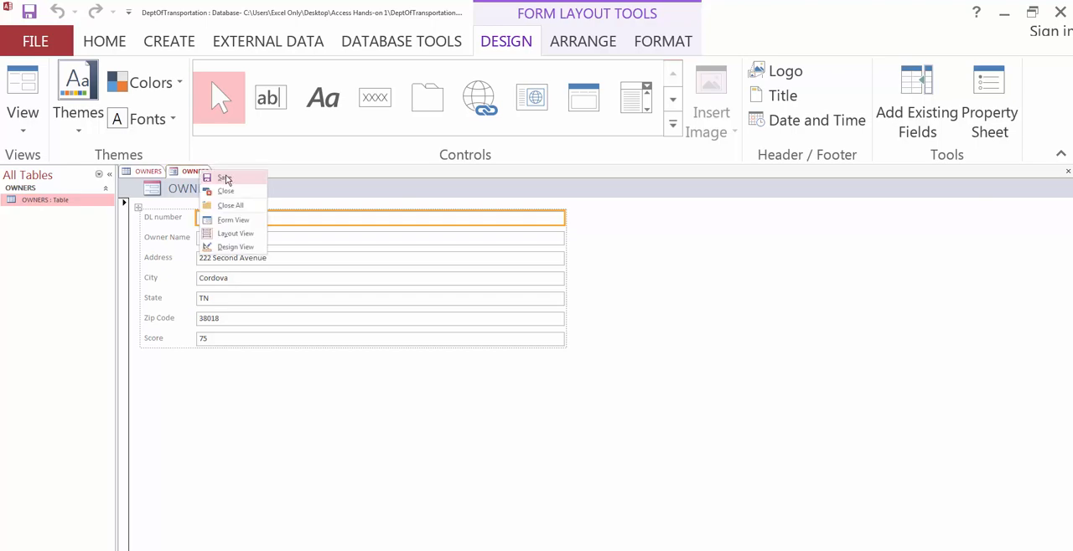
{"action": "left_click", "coordinate": [225, 177]}
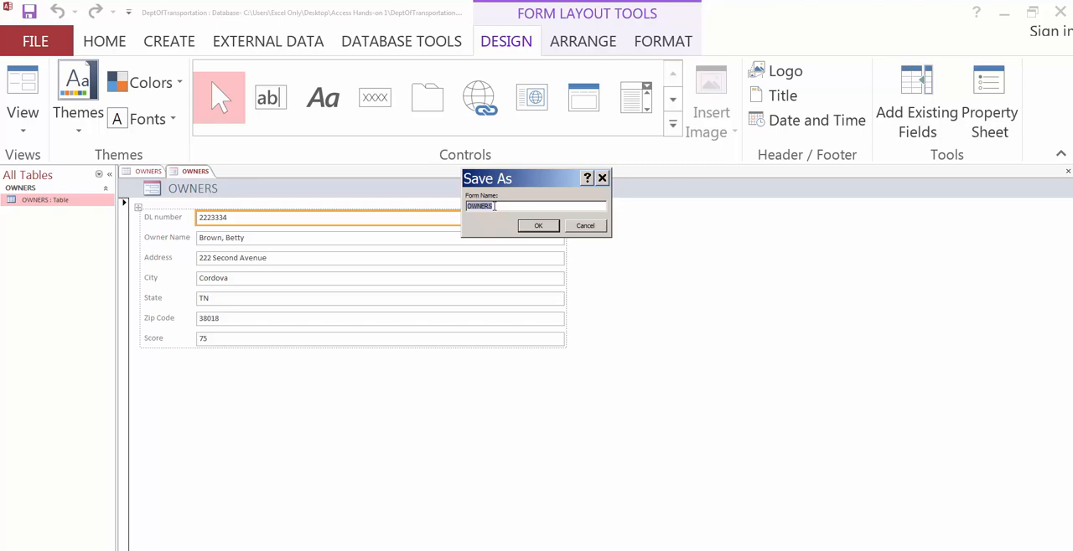
{"action": "left_click", "coordinate": [535, 226]}
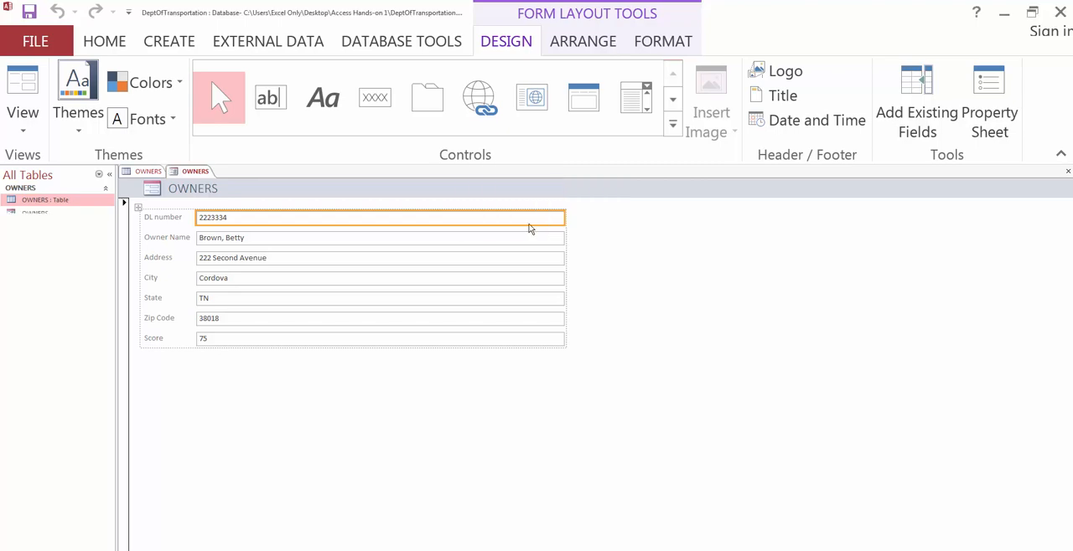
{"action": "left_click", "coordinate": [39, 216]}
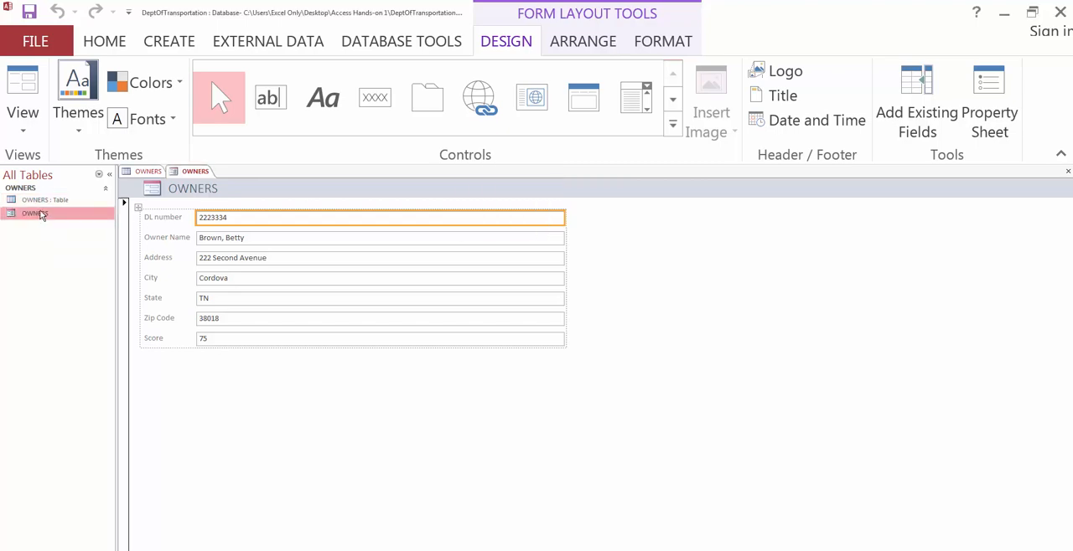
{"action": "left_click", "coordinate": [43, 201]}
{"action": "left_click", "coordinate": [44, 213]}
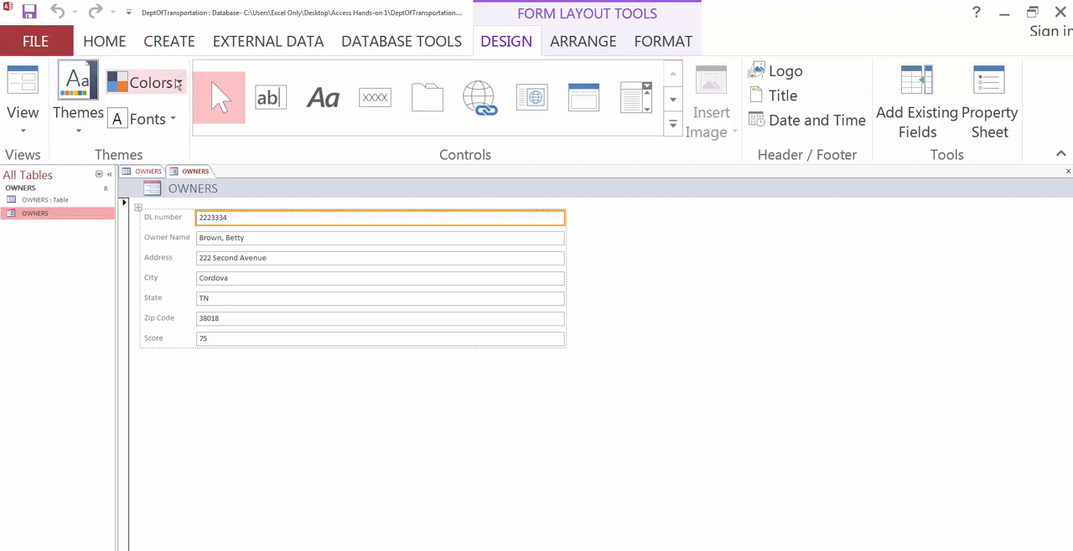
{"action": "left_click", "coordinate": [158, 392]}
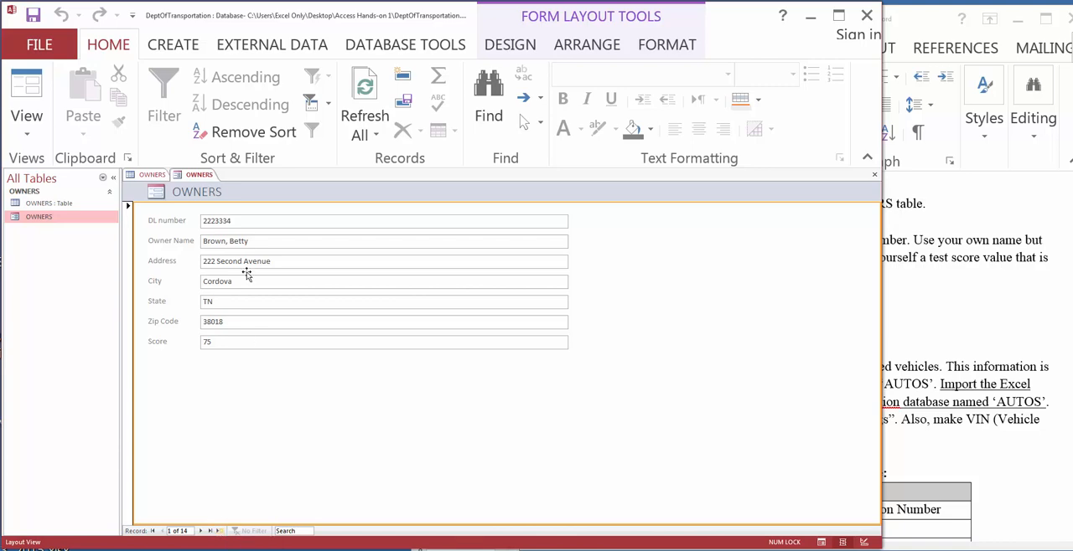
{"action": "left_click_drag", "start_coordinate": [242, 12], "coordinate": [242, 11]}
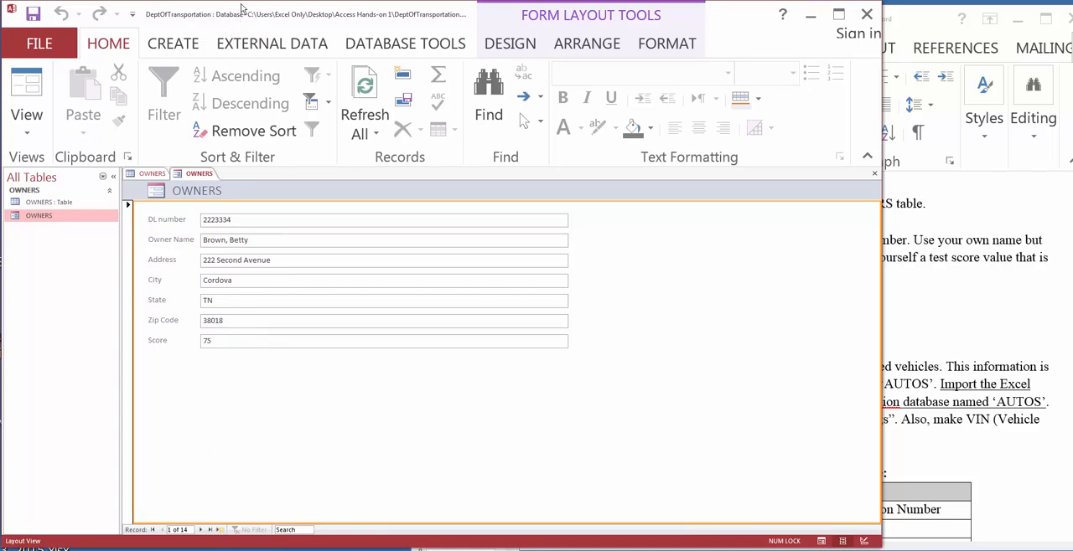
{"action": "left_click_drag", "start_coordinate": [242, 8], "coordinate": [243, 8]}
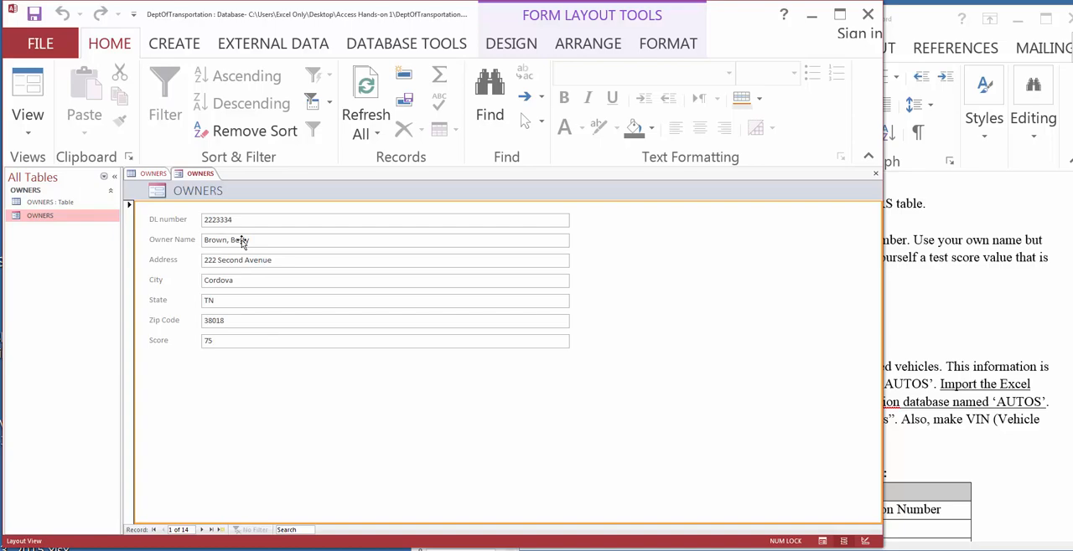
Step: Compare the OWNERS table with the OWNERS form, viewing the form's second and last records
{"action": "left_click", "coordinate": [153, 174]}
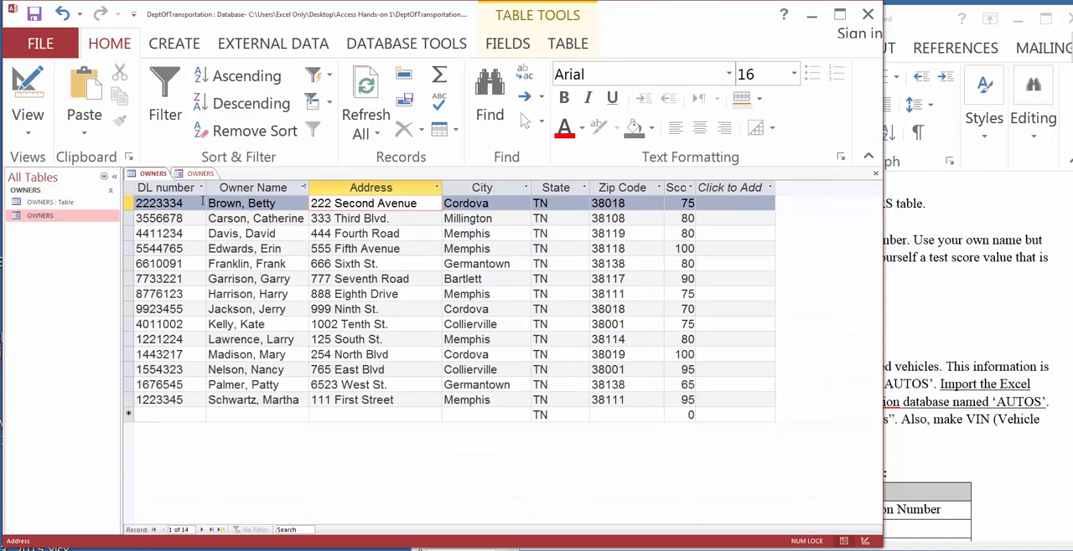
{"action": "left_click", "coordinate": [197, 173]}
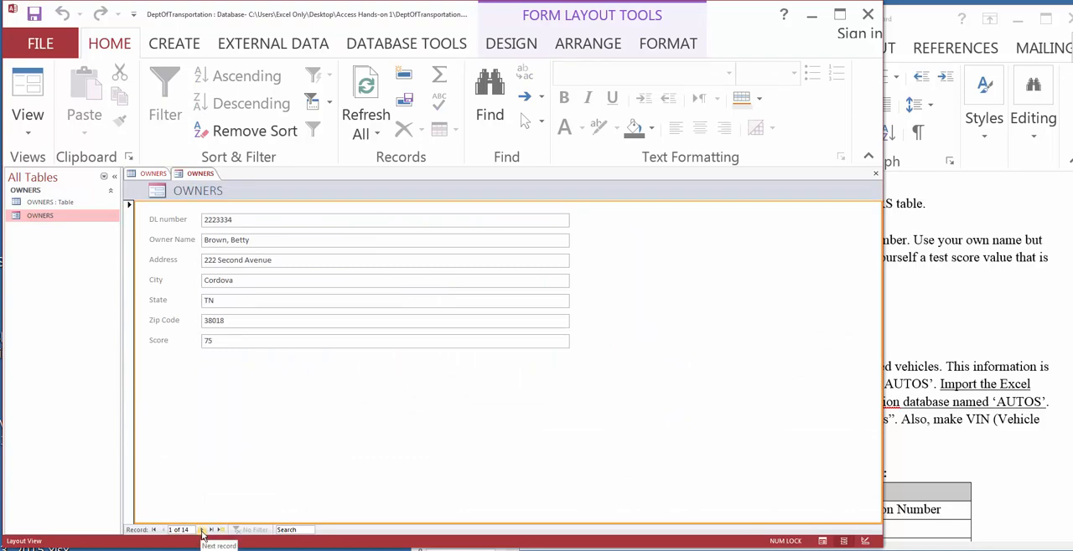
{"action": "left_click", "coordinate": [202, 530]}
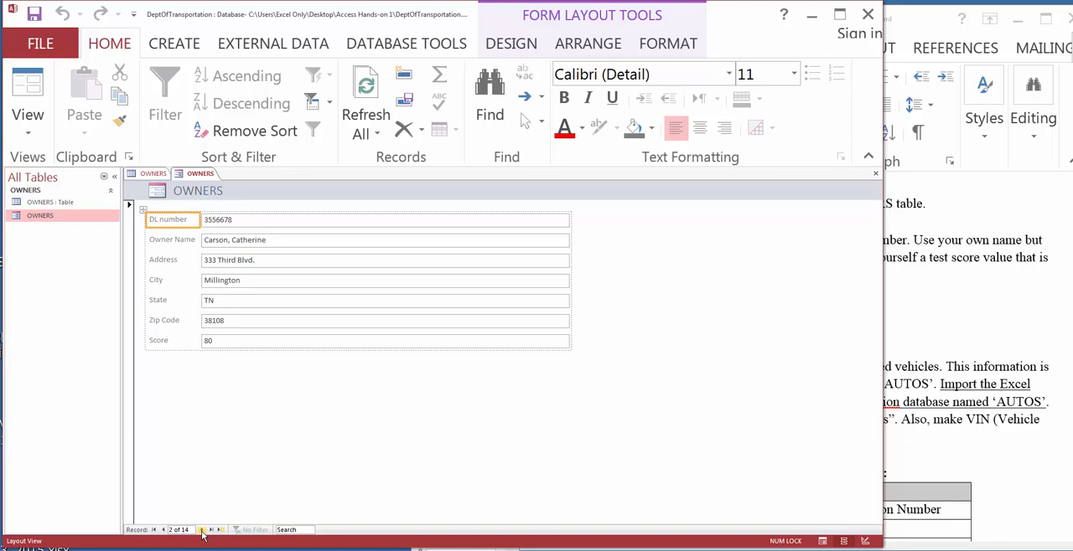
{"action": "left_click", "coordinate": [153, 174]}
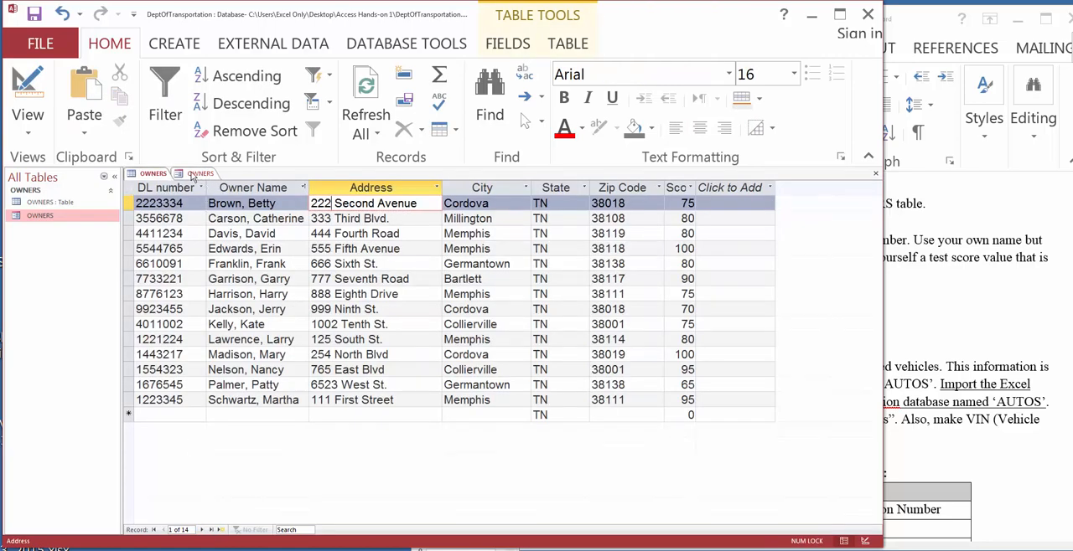
{"action": "left_click", "coordinate": [199, 173]}
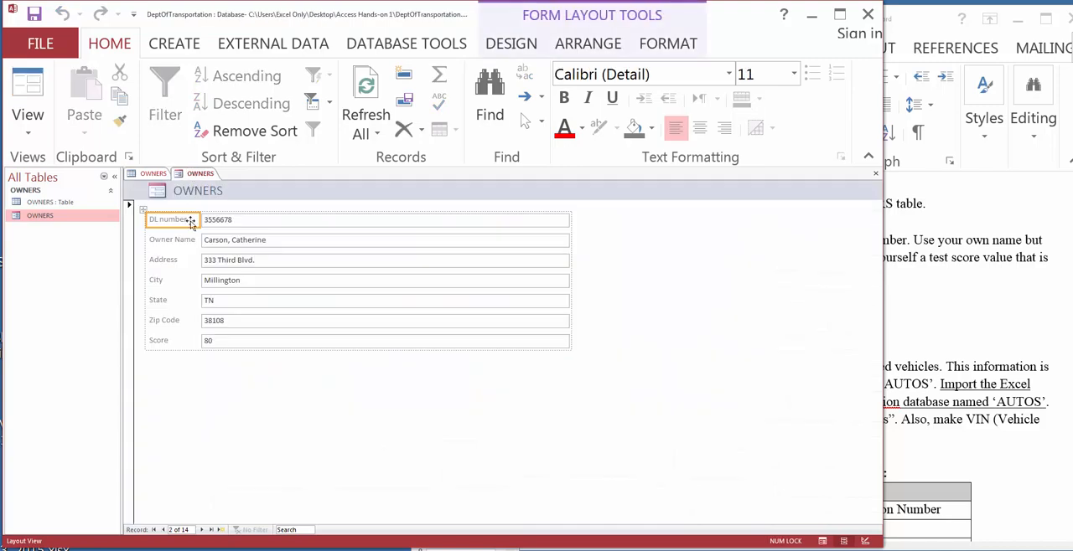
{"action": "left_click", "coordinate": [212, 530]}
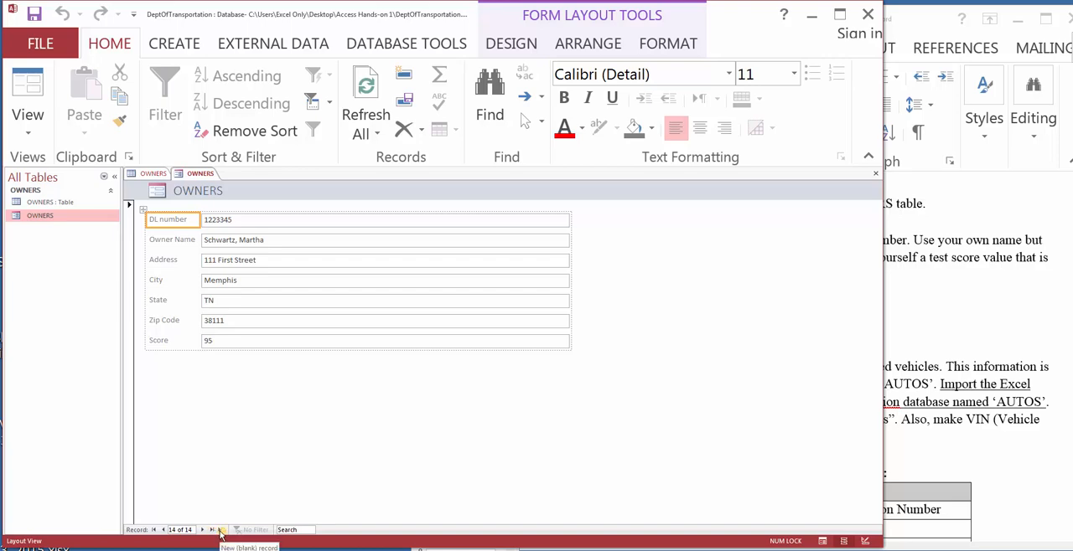
Step: Go to a new blank record in the OWNERS form, and save and close the OWNERS table
{"action": "left_click", "coordinate": [221, 532]}
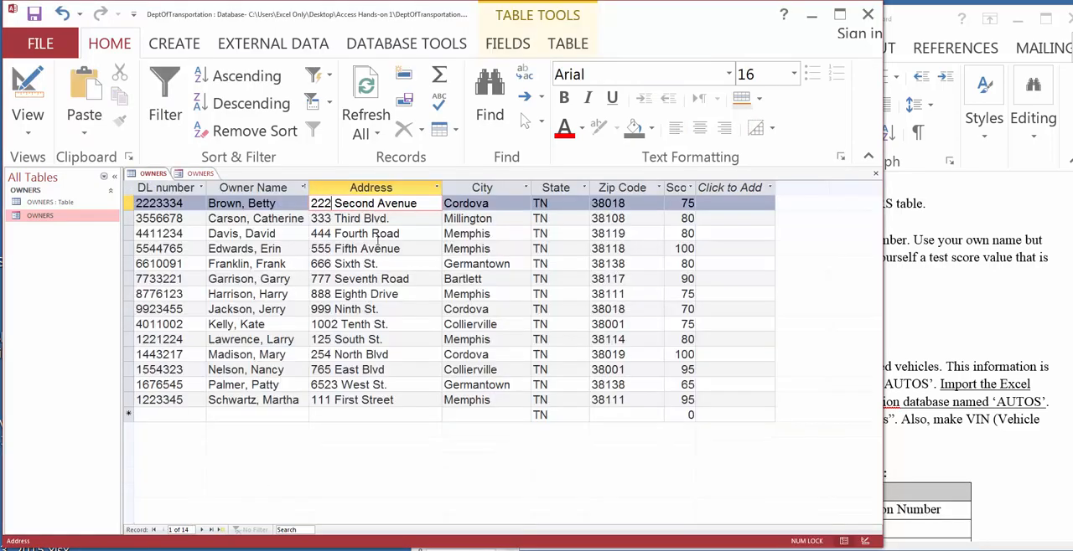
{"action": "right_click", "coordinate": [154, 173]}
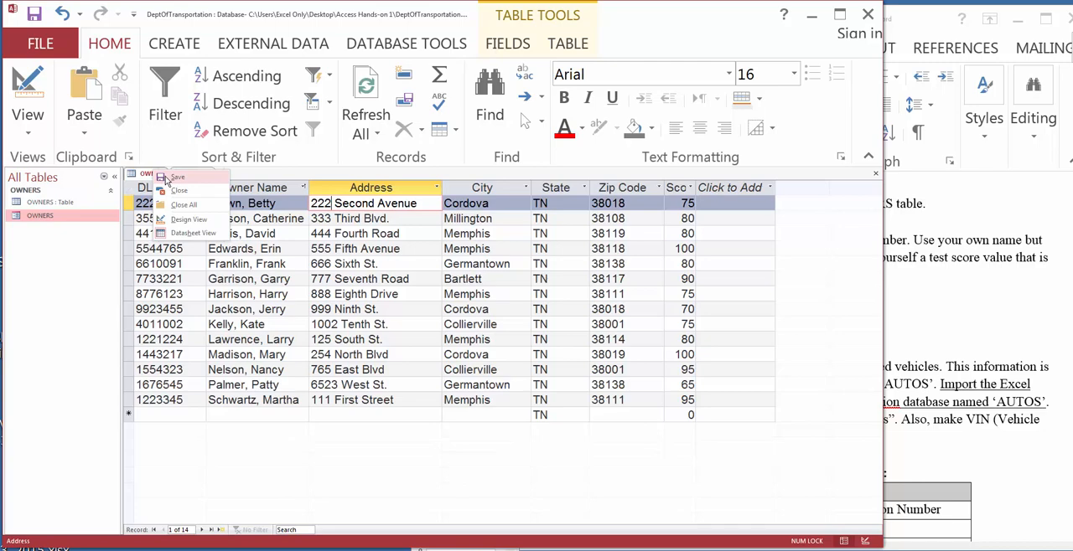
{"action": "left_click", "coordinate": [167, 181]}
{"action": "right_click", "coordinate": [162, 174]}
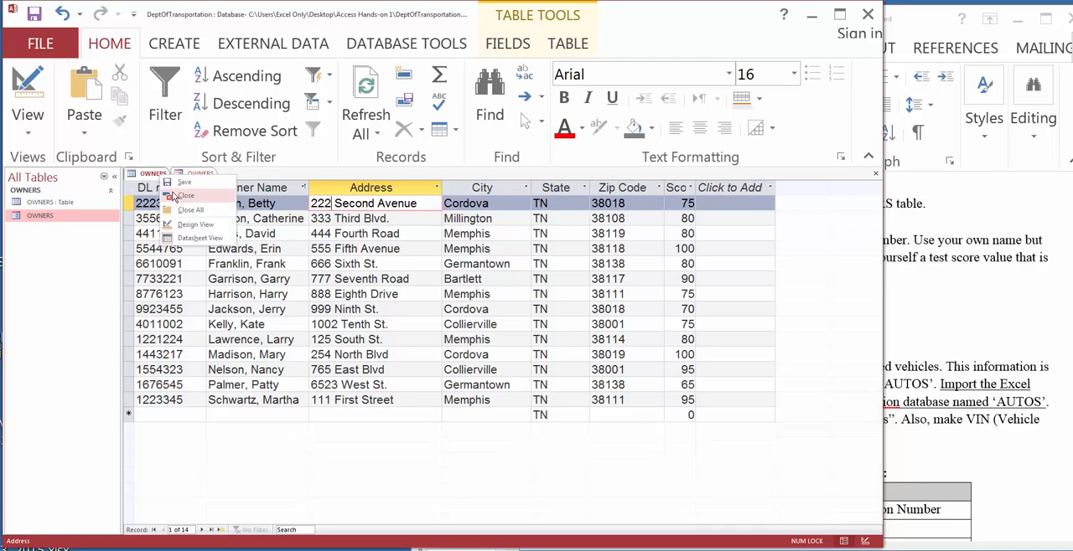
{"action": "left_click", "coordinate": [175, 195]}
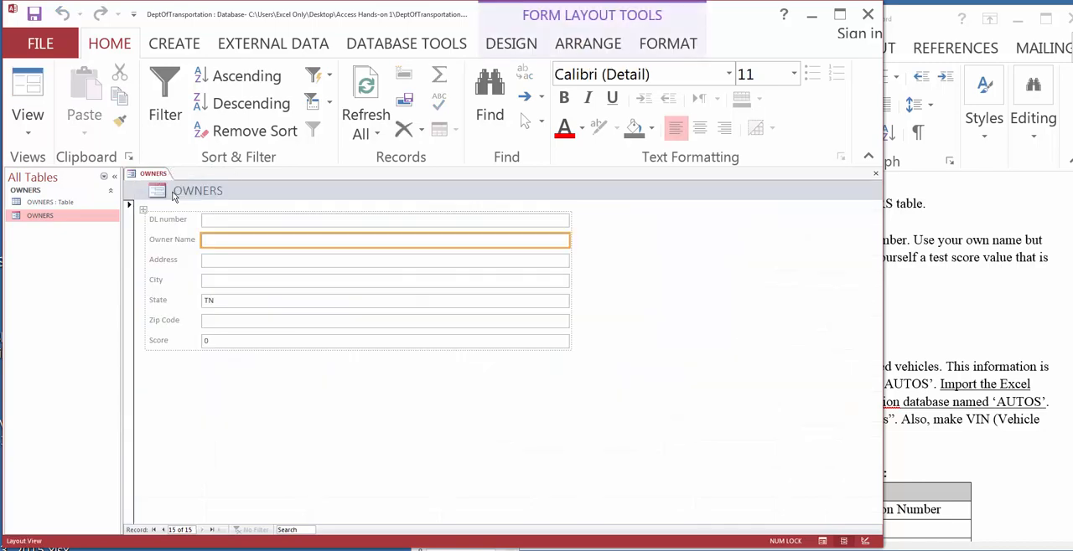
{"action": "left_click", "coordinate": [170, 408]}
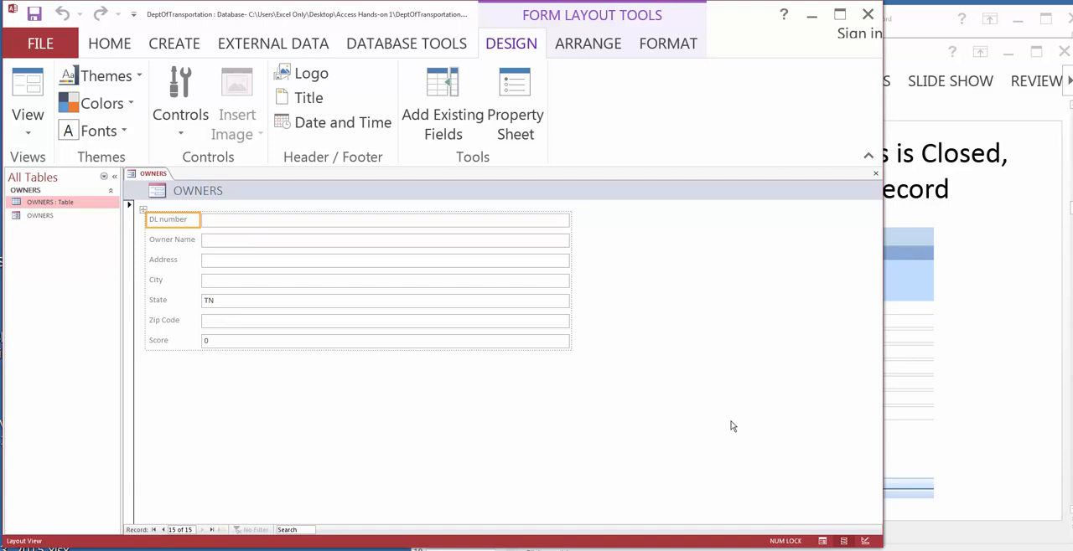
Step: Switch the OWNERS form to Form View, check the previous record and return to the blank new record
{"action": "left_click", "coordinate": [23, 132]}
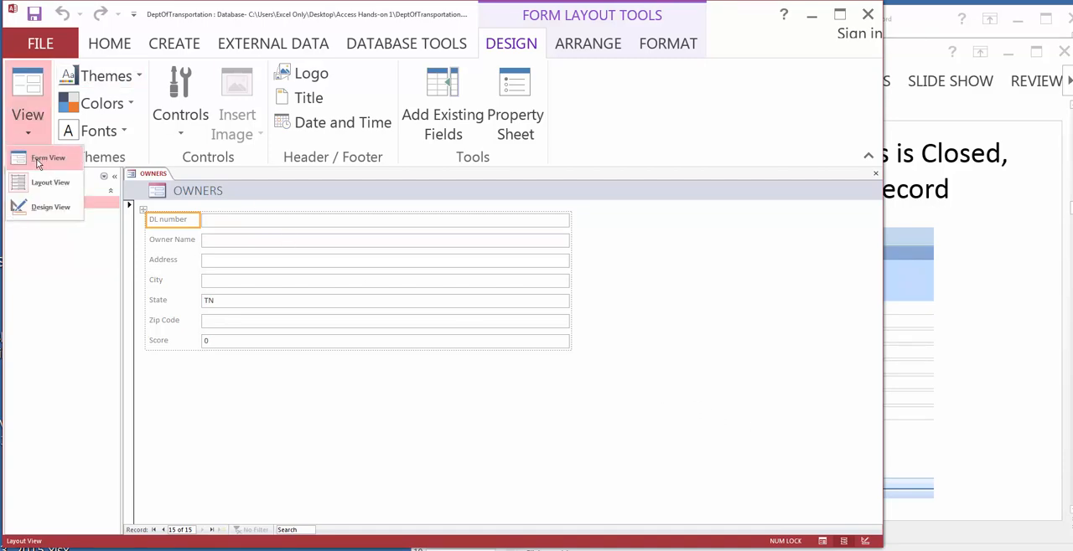
{"action": "left_click", "coordinate": [36, 158]}
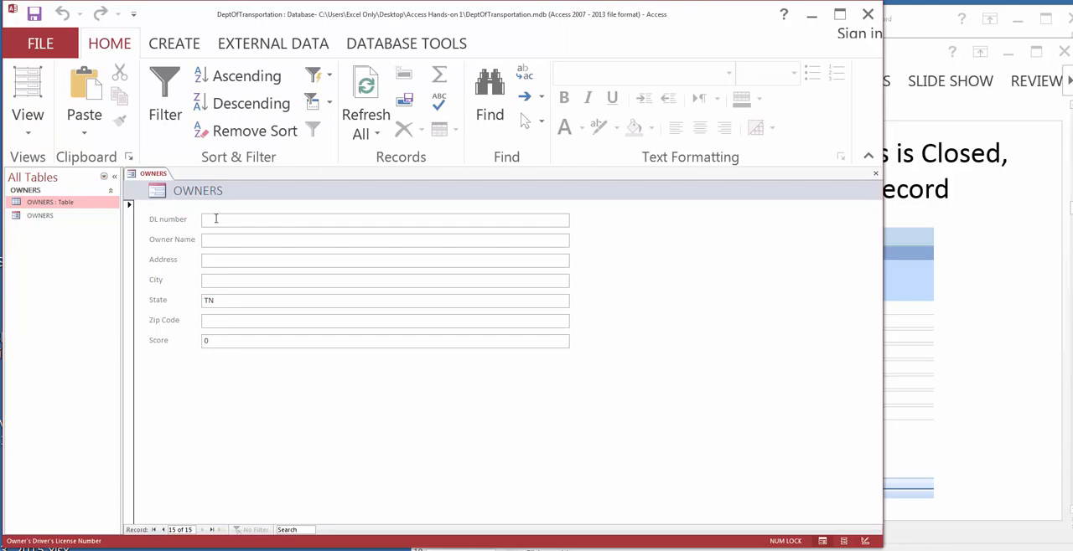
{"action": "left_click", "coordinate": [163, 531]}
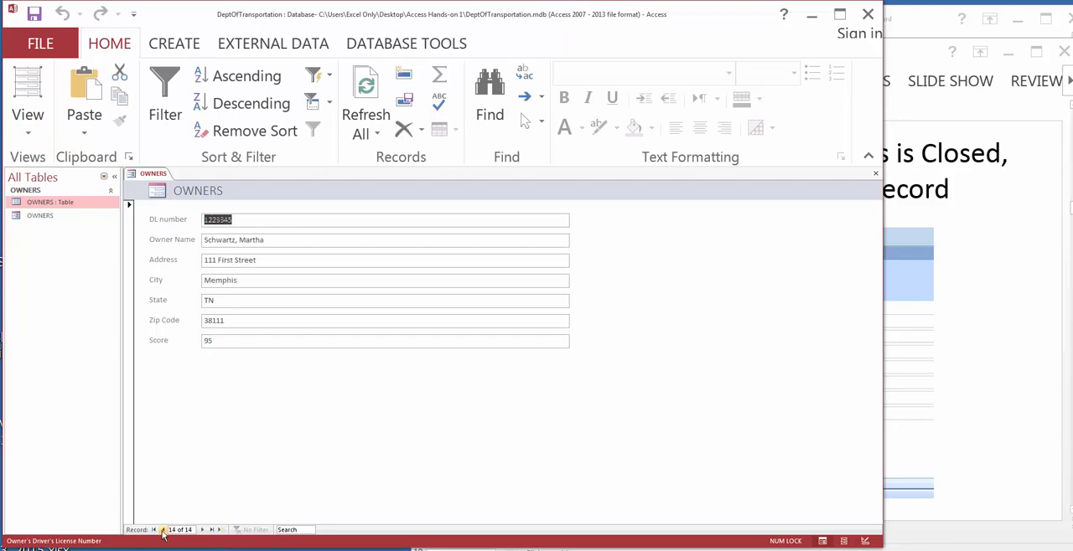
{"action": "left_click", "coordinate": [203, 531]}
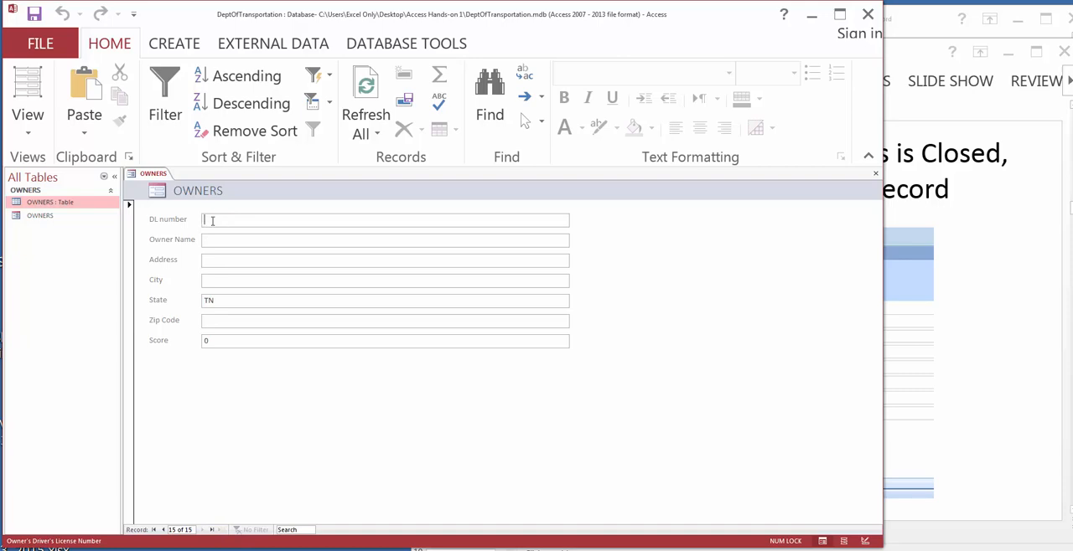
Step: Fill in the new owner's driver's license number, name and address in the blank record
{"action": "type", "text": "45781"}
{"action": "left_click", "coordinate": [223, 239]}
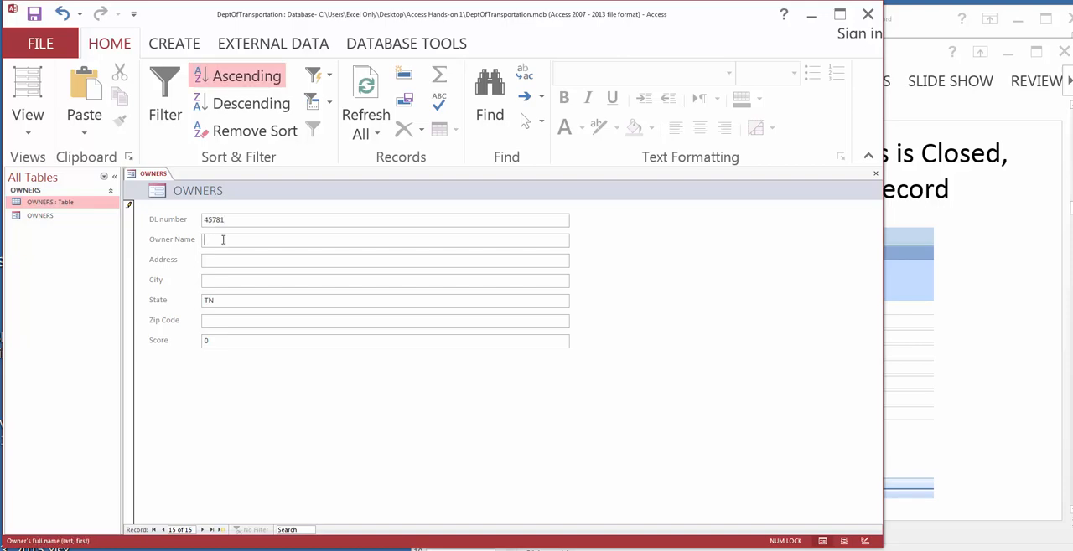
{"action": "type", "text": "Zach"}
{"action": "left_click", "coordinate": [224, 256]}
{"action": "type", "text": "Za"}
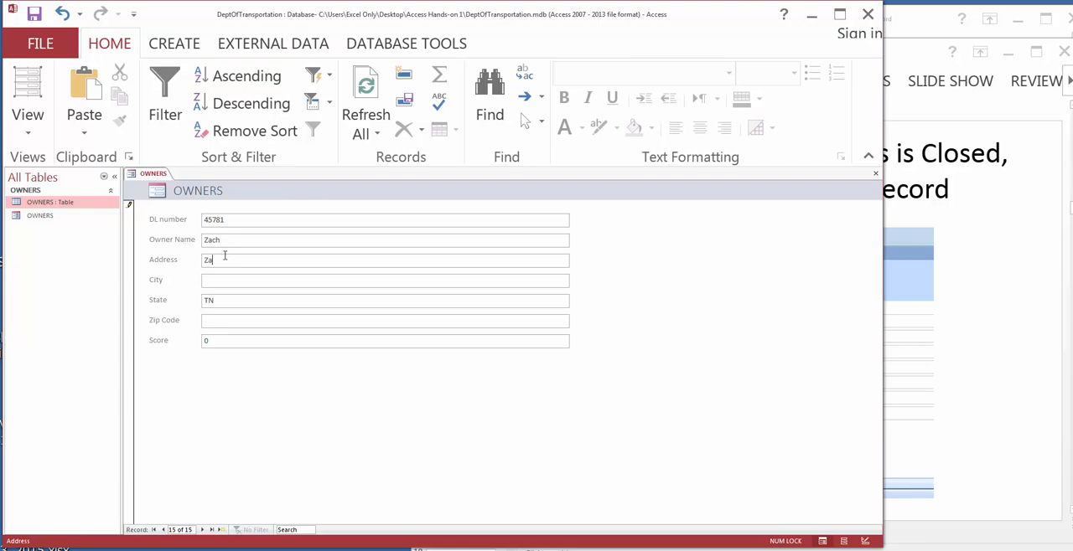
{"action": "type", "text": "chman"}
Step: Enter the new owner's city in the City field
{"action": "left_click", "coordinate": [223, 281]}
{"action": "key", "text": "Caps_Lock"}
{"action": "type", "text": "B"}
{"action": "key", "text": "BackSpace"}
{"action": "key", "text": "Caps_Lock"}
{"action": "type", "text": "Bartlett"}
Step: Enter the new owner's zip code and set the Score to 94
{"action": "left_click", "coordinate": [216, 319]}
{"action": "type", "text": "38029"}
{"action": "key", "text": "Tab"}
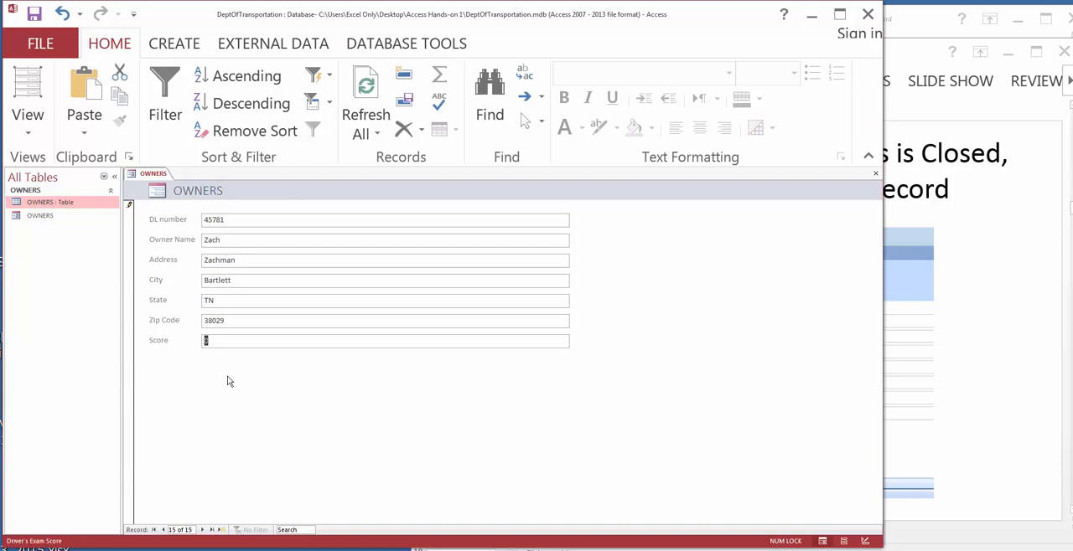
{"action": "type", "text": "94"}
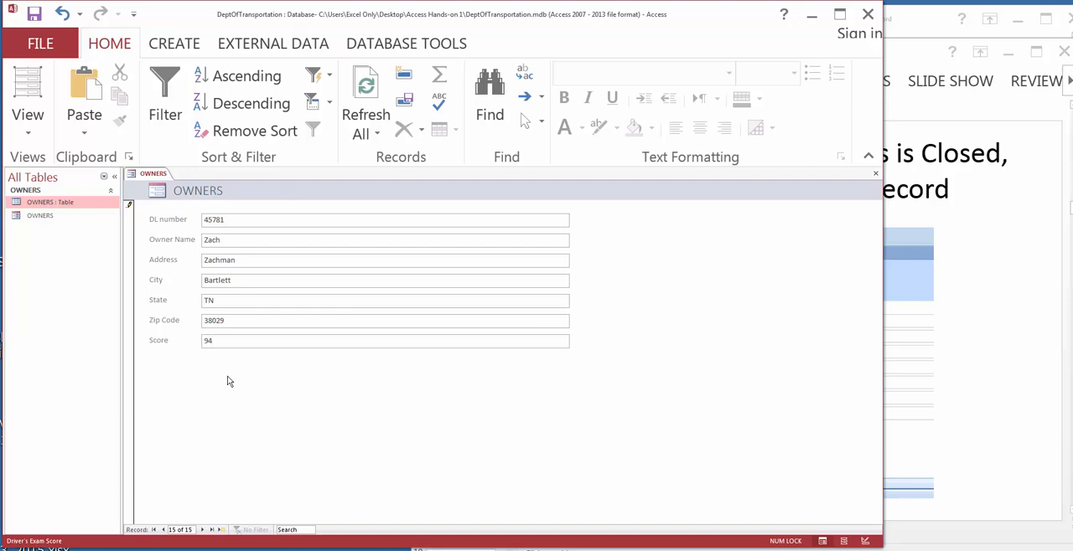
Step: Commit the new owner's record by advancing to the next record, and open the OWNERS table to check the entry
{"action": "left_click", "coordinate": [204, 530]}
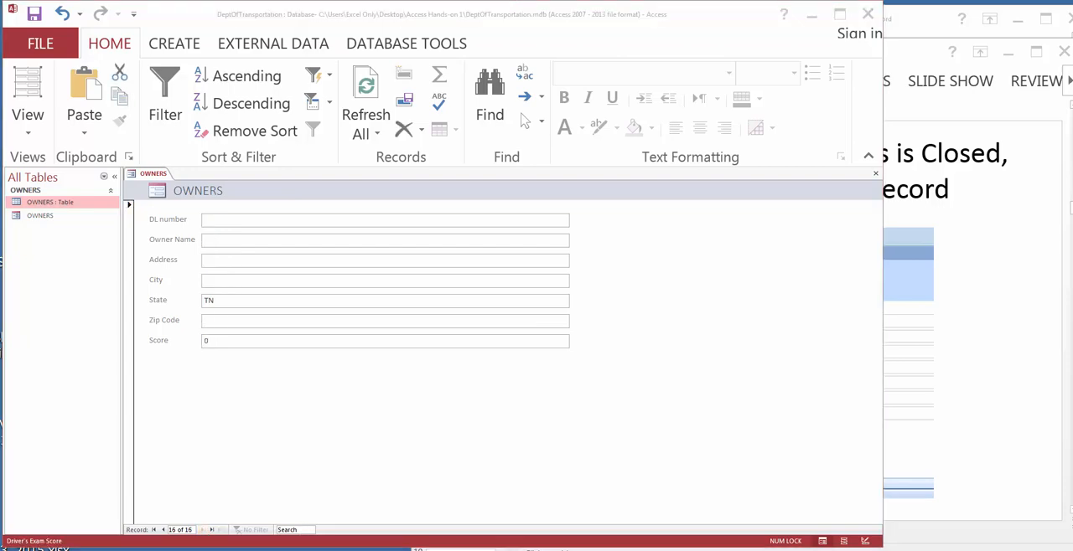
{"action": "left_click", "coordinate": [1022, 522]}
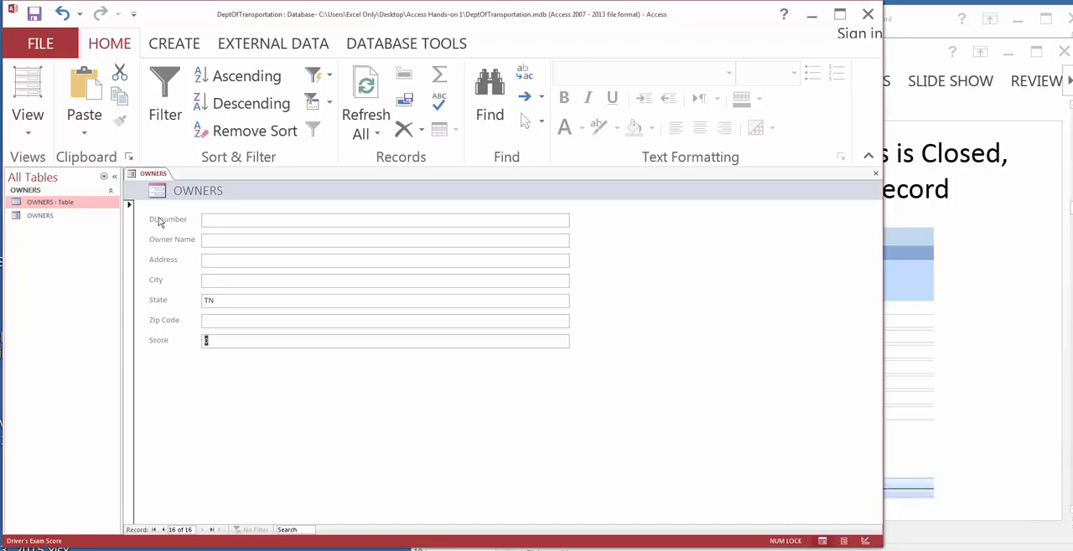
{"action": "double_click", "coordinate": [44, 204]}
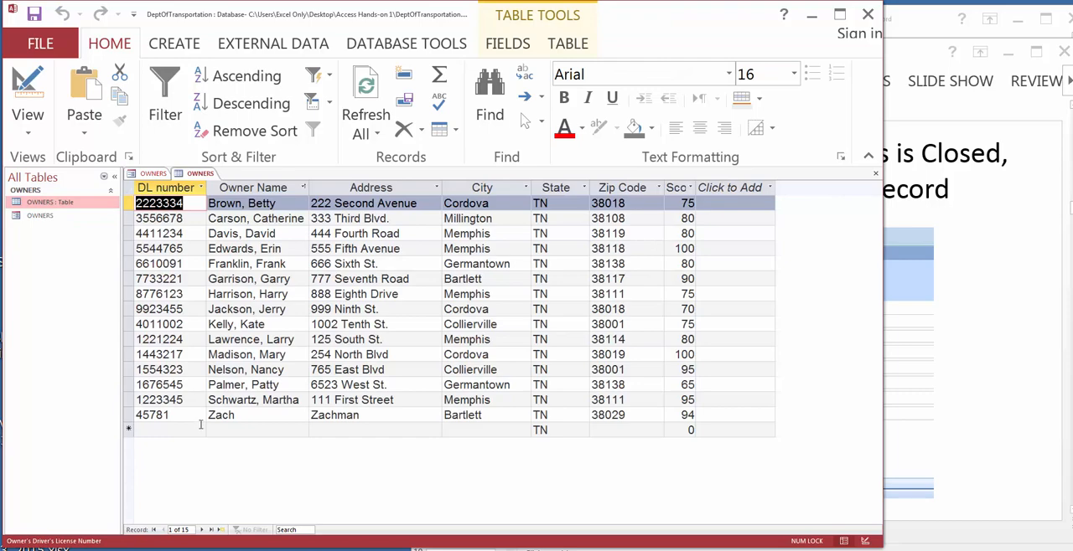
Step: Extend the new owner's driver's license number to seven digits in the last OWNERS record and save the table
{"action": "left_click", "coordinate": [211, 415]}
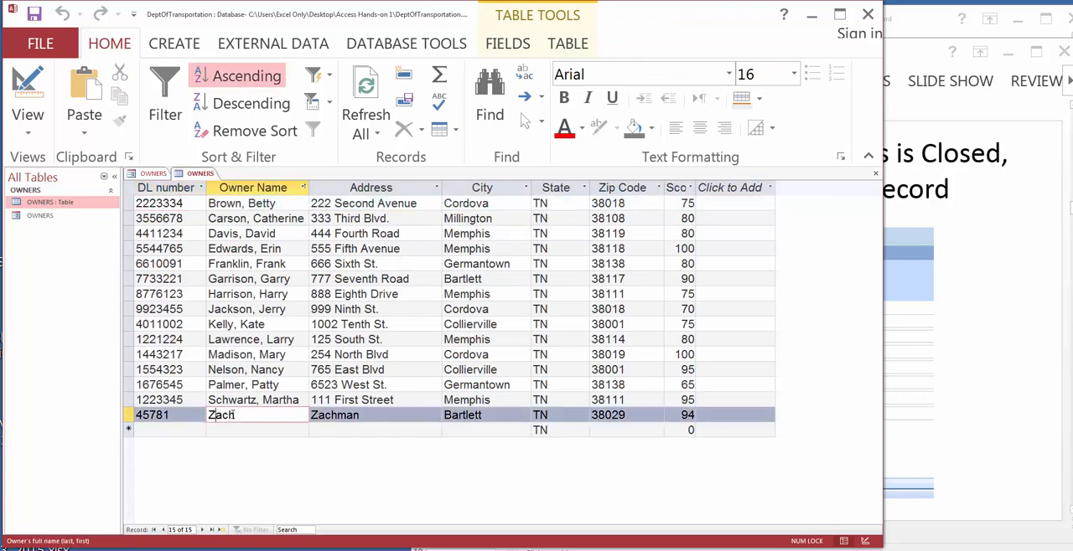
{"action": "left_click", "coordinate": [174, 417]}
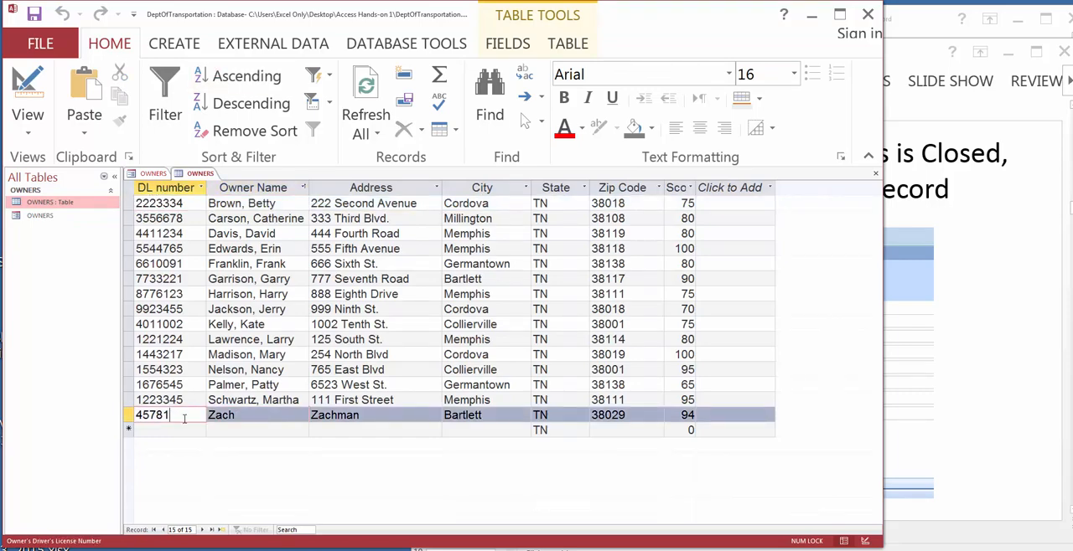
{"action": "type", "text": "87"}
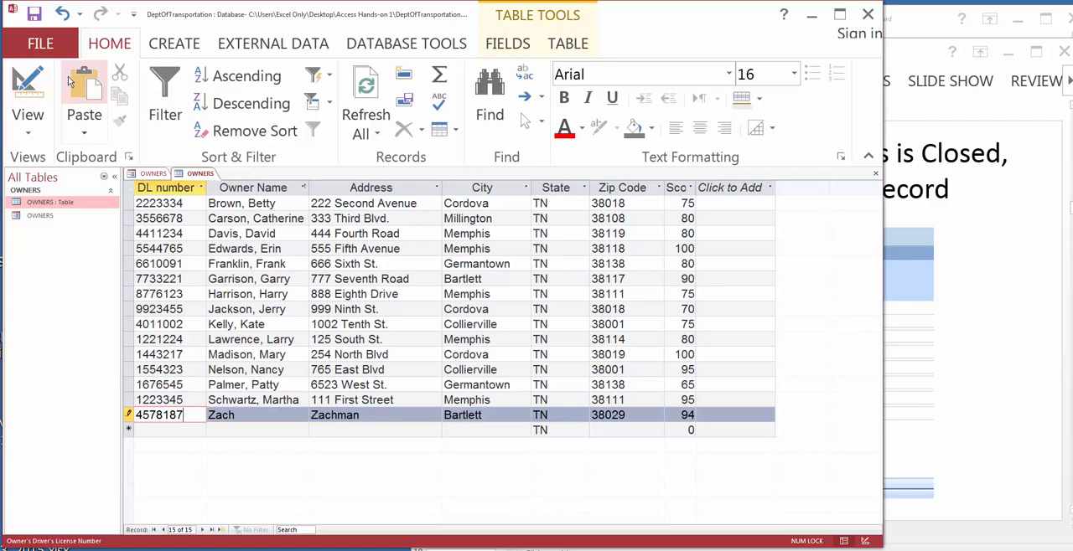
{"action": "left_click", "coordinate": [34, 13]}
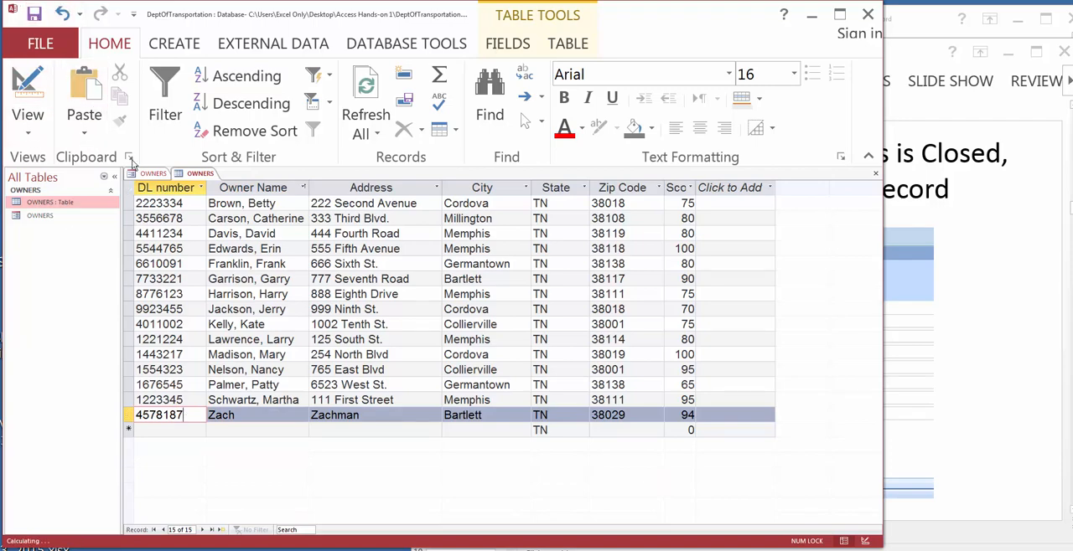
{"action": "right_click", "coordinate": [182, 173]}
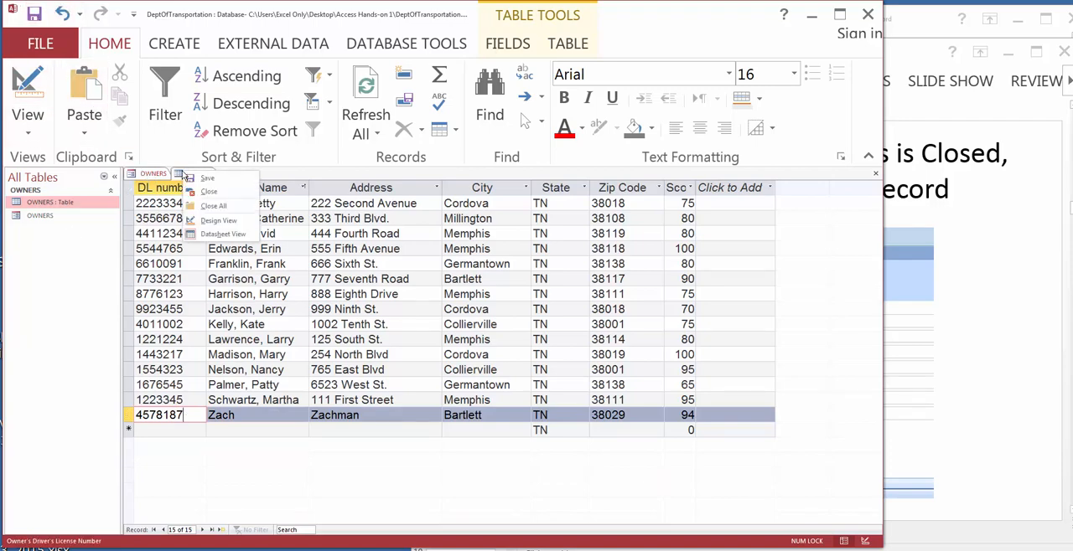
{"action": "left_click", "coordinate": [204, 179]}
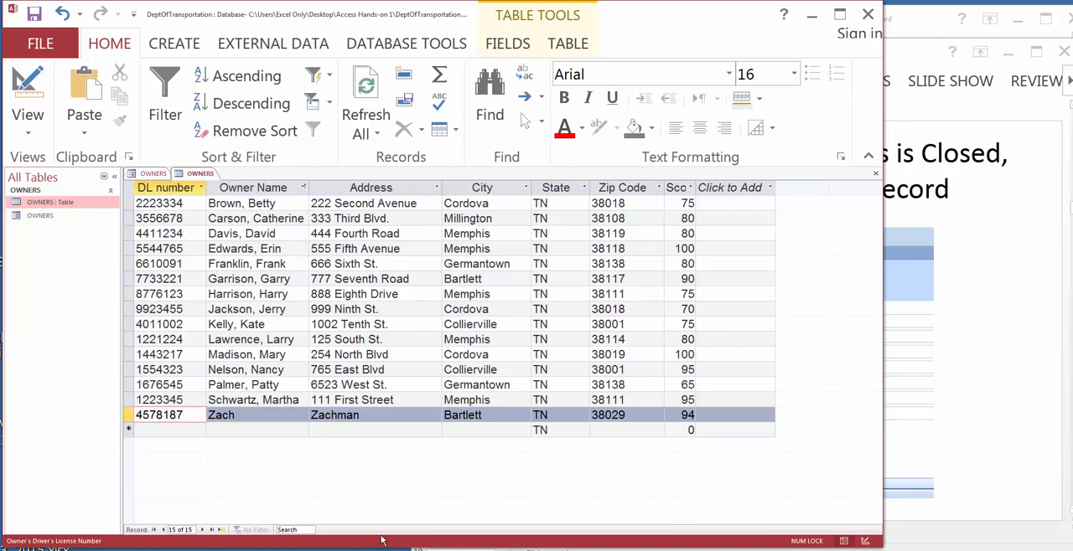
Step: Switch to the AccessHandsOnProject_1 document in Word and review the Part III instructions on adding an owner
{"action": "mouse_move", "coordinate": [382, 545]}
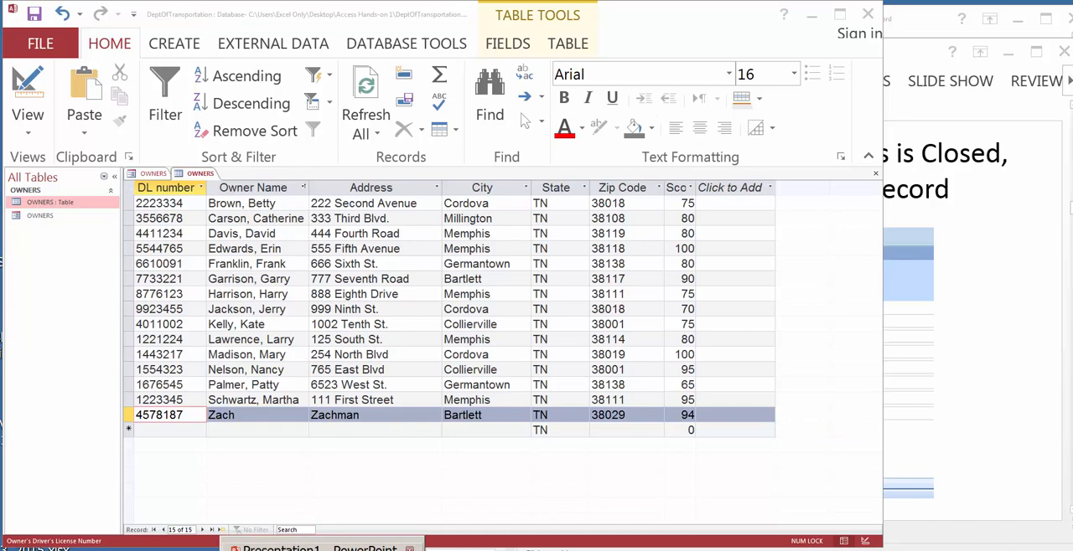
{"action": "left_click", "coordinate": [319, 547]}
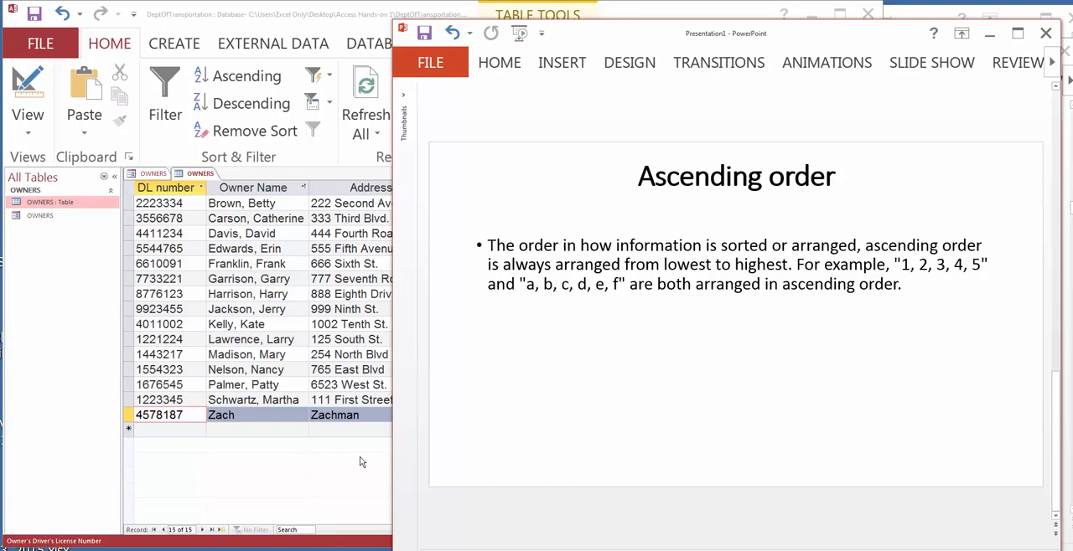
{"action": "left_click", "coordinate": [339, 549]}
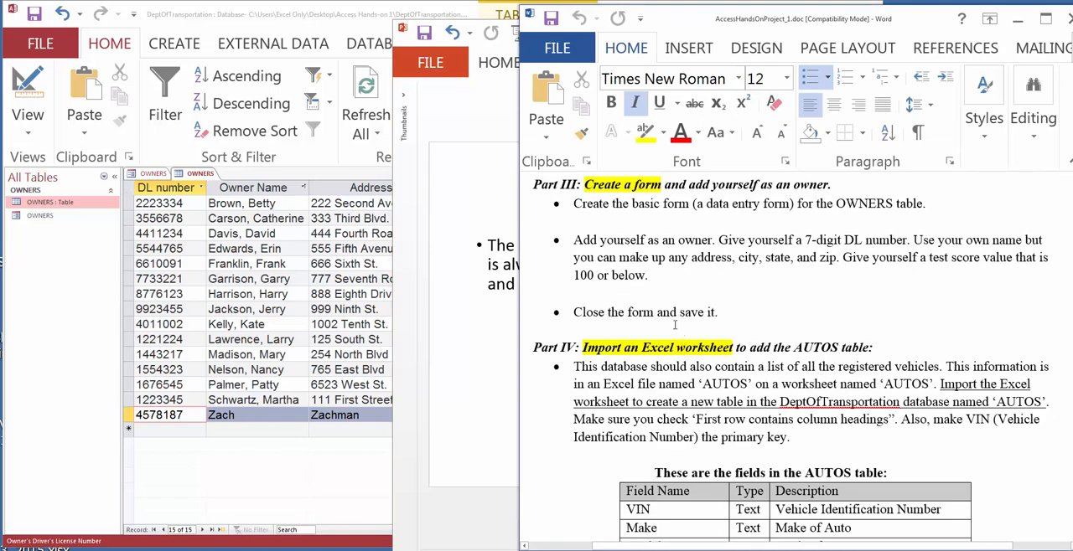
{"action": "left_click_drag", "start_coordinate": [607, 240], "coordinate": [712, 241]}
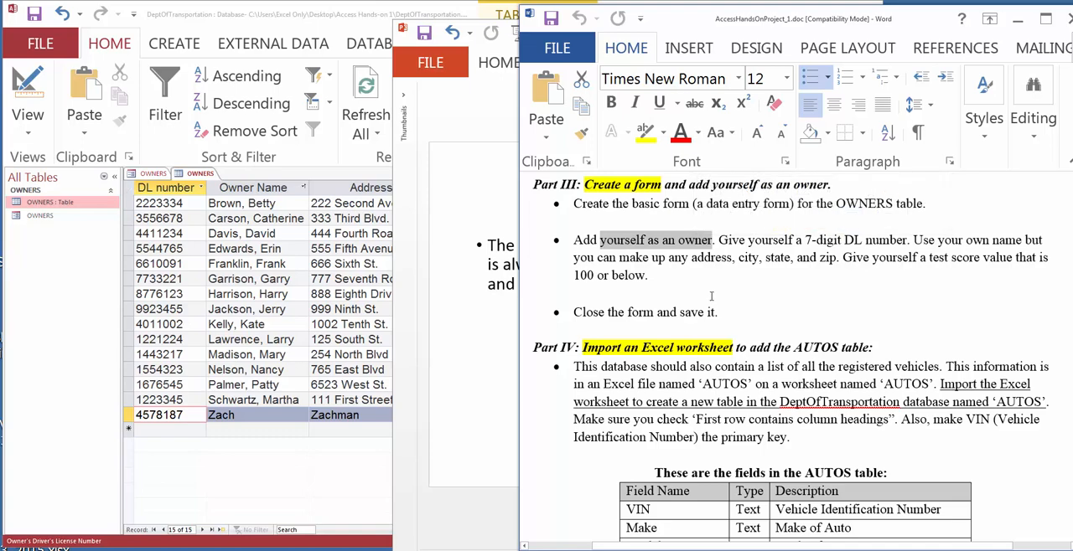
{"action": "left_click", "coordinate": [711, 295]}
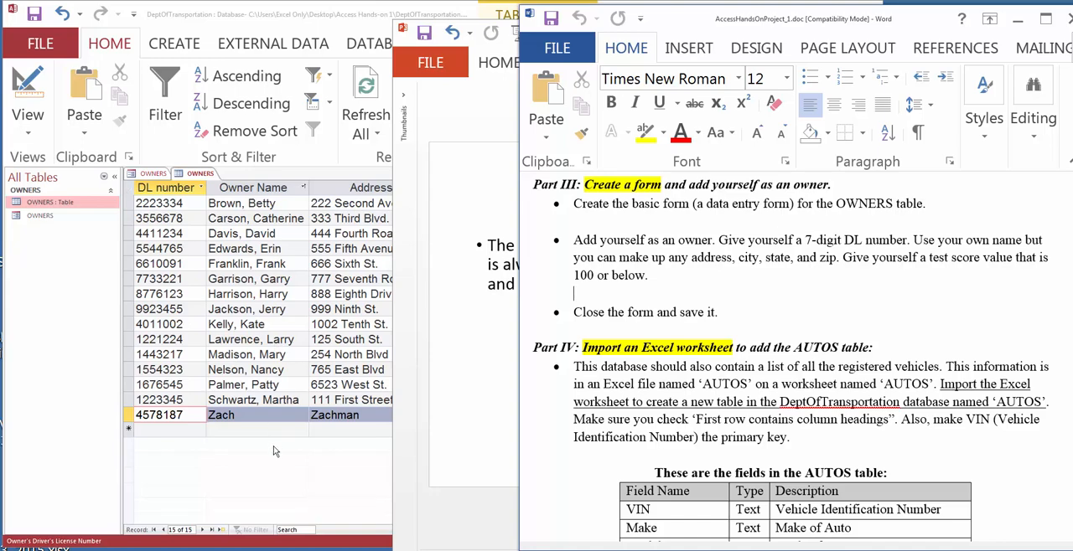
Step: Return to the database in Access, then save and close the OWNERS form
{"action": "left_click", "coordinate": [152, 176]}
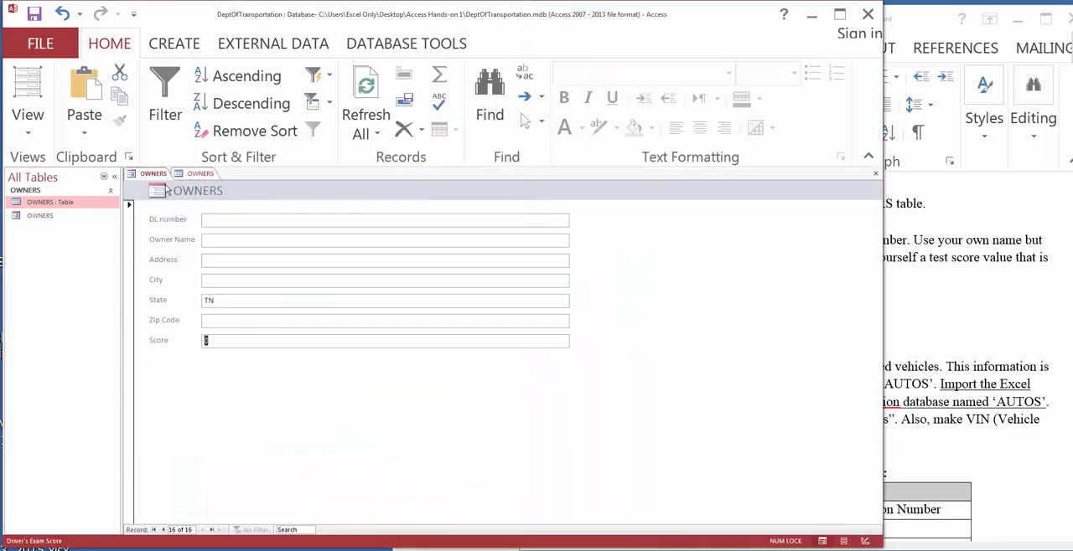
{"action": "right_click", "coordinate": [163, 176]}
{"action": "left_click", "coordinate": [185, 183]}
{"action": "right_click", "coordinate": [162, 175]}
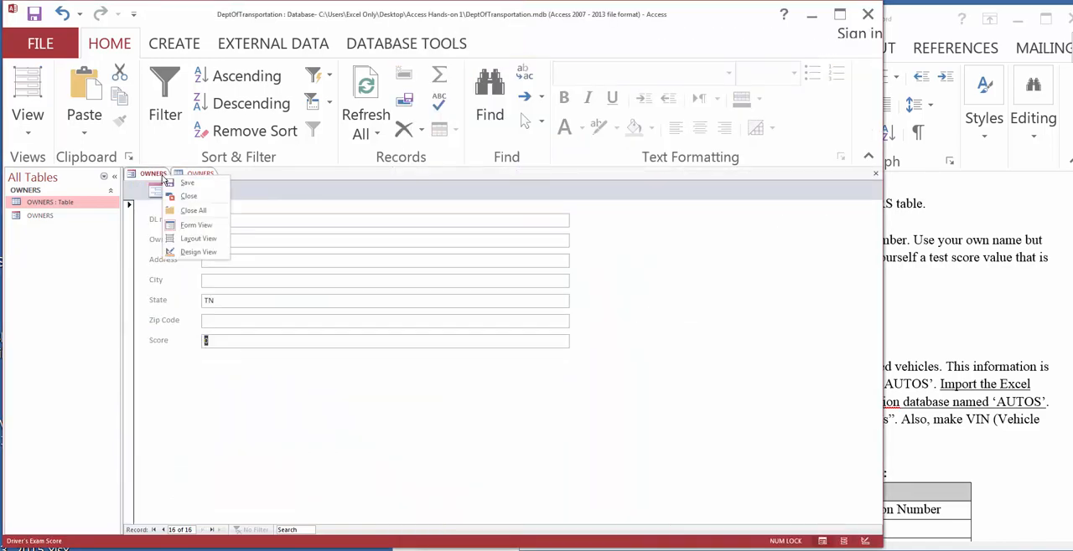
{"action": "left_click", "coordinate": [186, 197]}
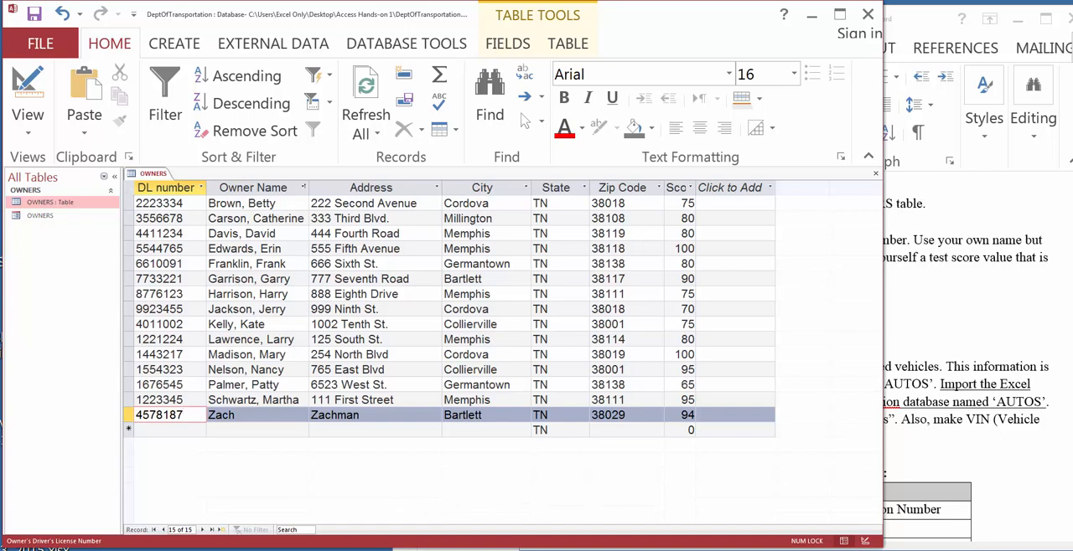
Step: Read the Part IV import instructions in Word and examine the column headings of the AUTOS.xlsx worksheet in Excel
{"action": "key", "text": "alt+Tab"}
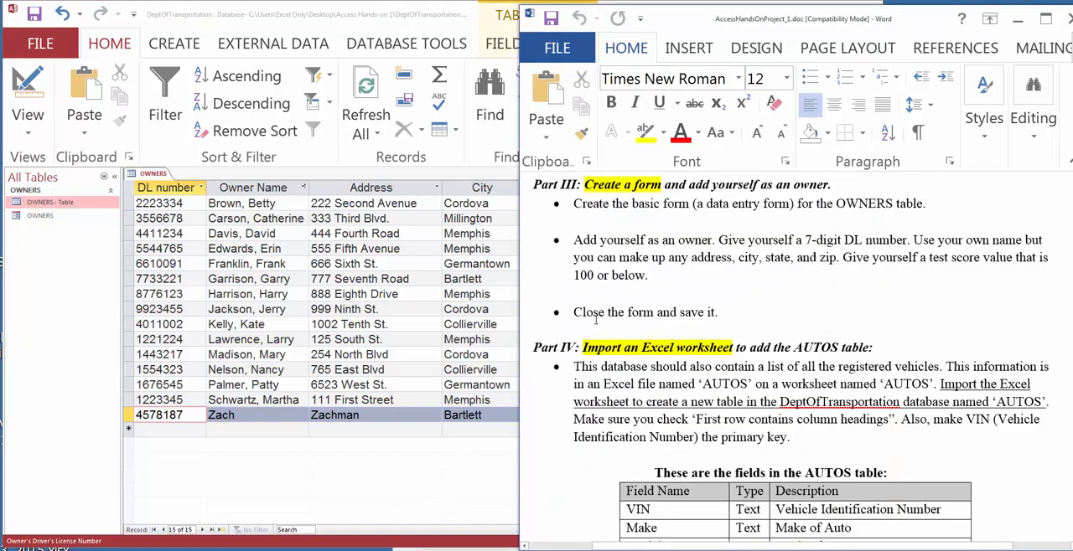
{"action": "scroll", "coordinate": [596, 318], "scroll_direction": "down", "scroll_amount": 3}
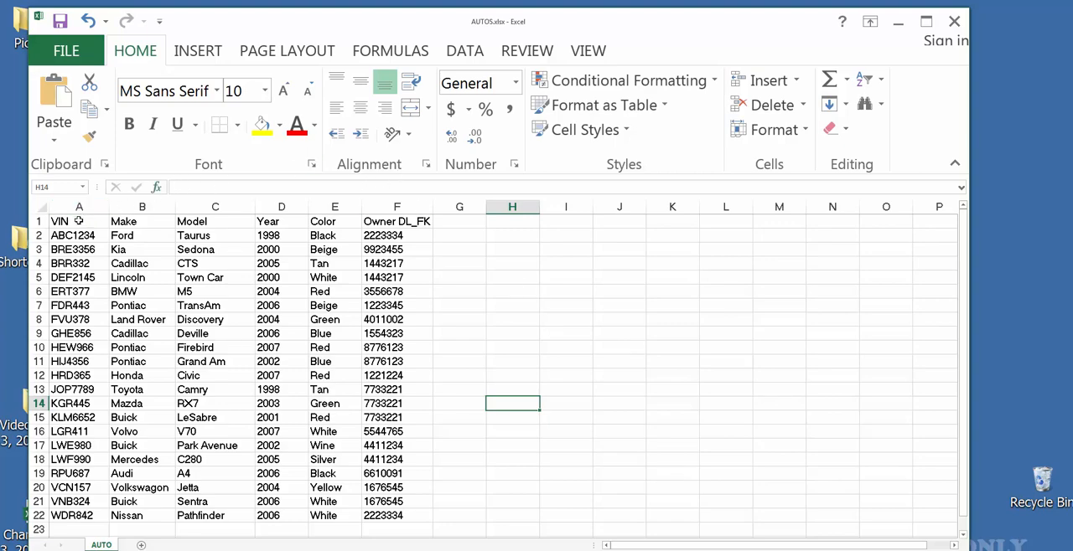
{"action": "left_click", "coordinate": [400, 222]}
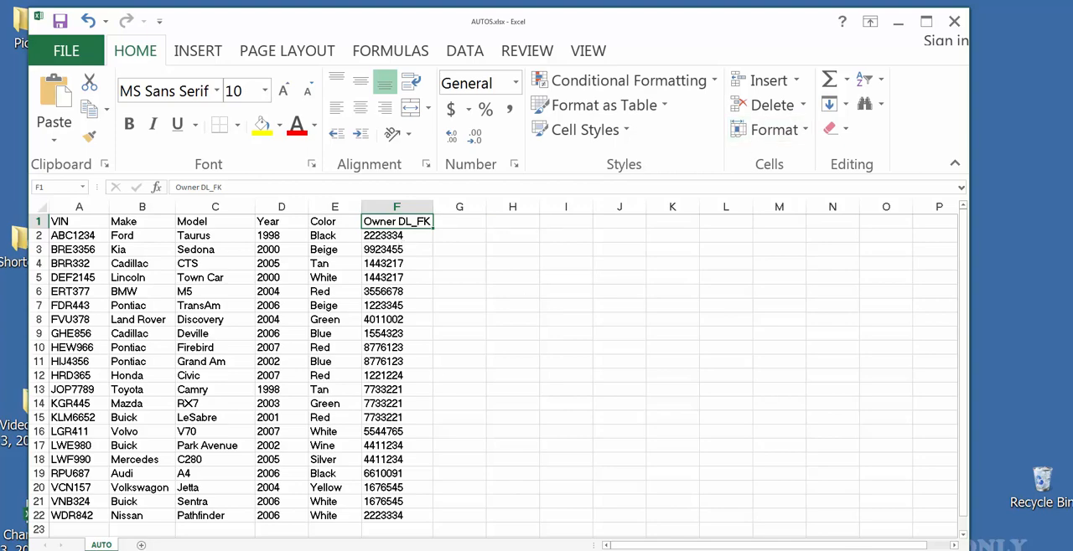
Step: Switch to the Access Hands-on 1 folder in Windows Explorer and open the properties of AUTOS.xlsx
{"action": "left_click", "coordinate": [99, 549]}
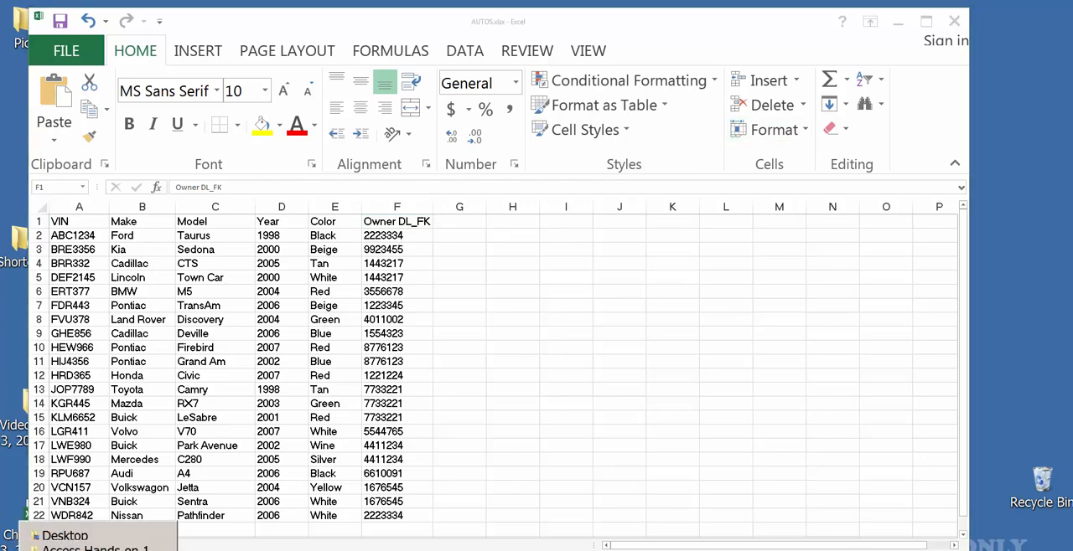
{"action": "left_click", "coordinate": [95, 548]}
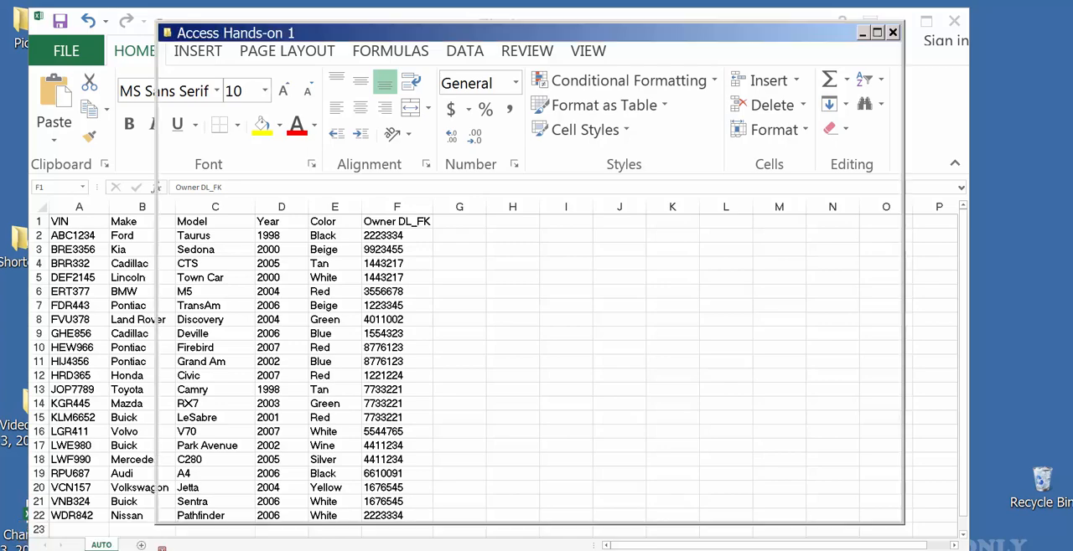
{"action": "left_click", "coordinate": [304, 168]}
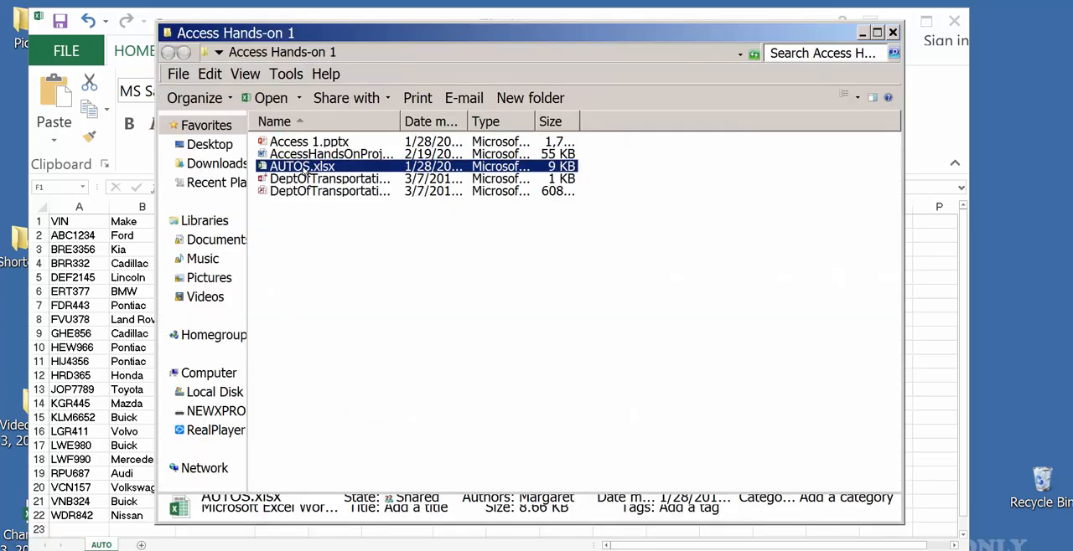
{"action": "right_click", "coordinate": [304, 170]}
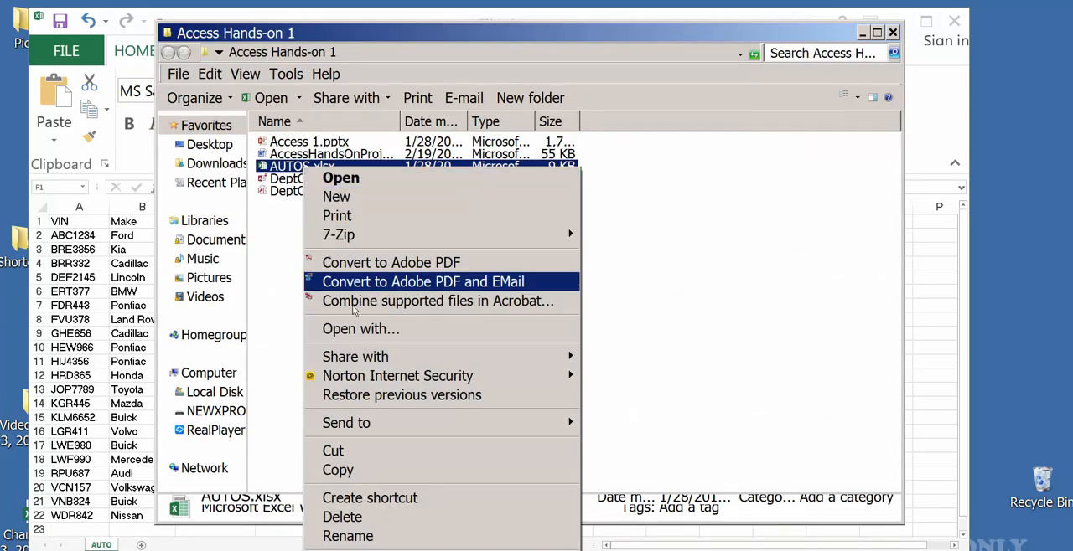
{"action": "left_click", "coordinate": [355, 550]}
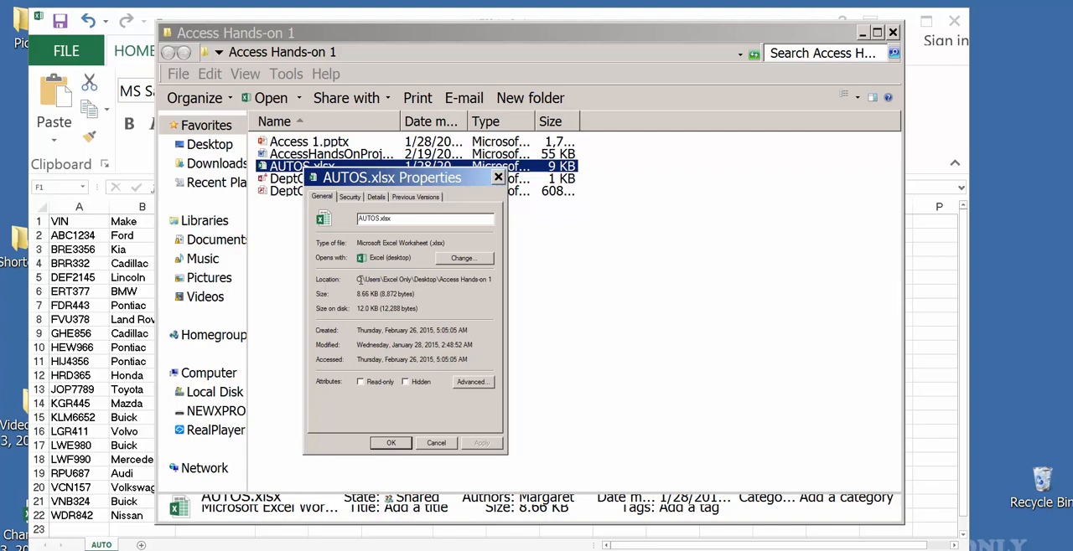
Step: Copy the full folder location path of AUTOS.xlsx and close its properties
{"action": "left_click_drag", "start_coordinate": [360, 281], "coordinate": [495, 280]}
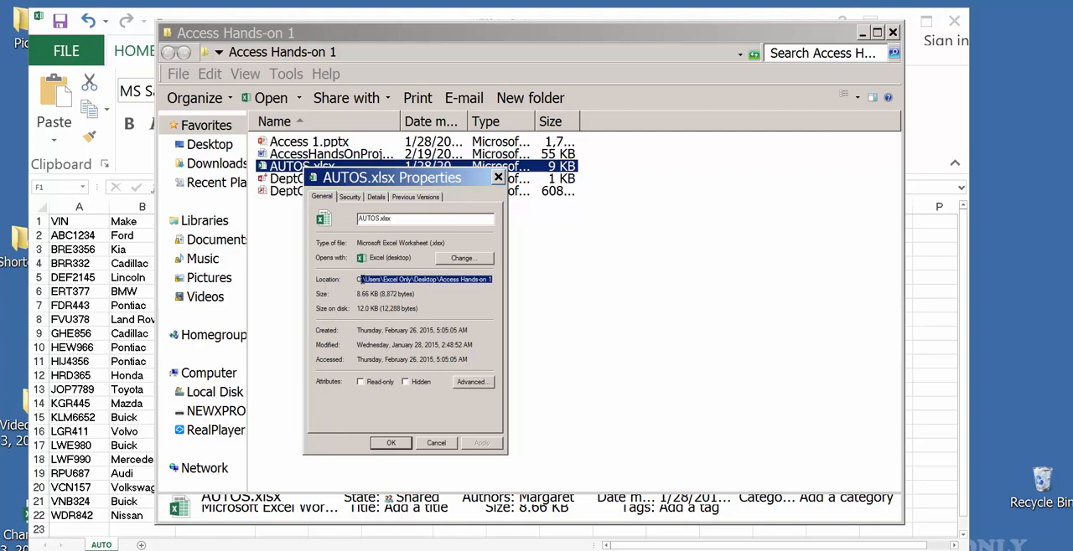
{"action": "left_click_drag", "start_coordinate": [494, 280], "coordinate": [352, 286]}
{"action": "right_click", "coordinate": [376, 282]}
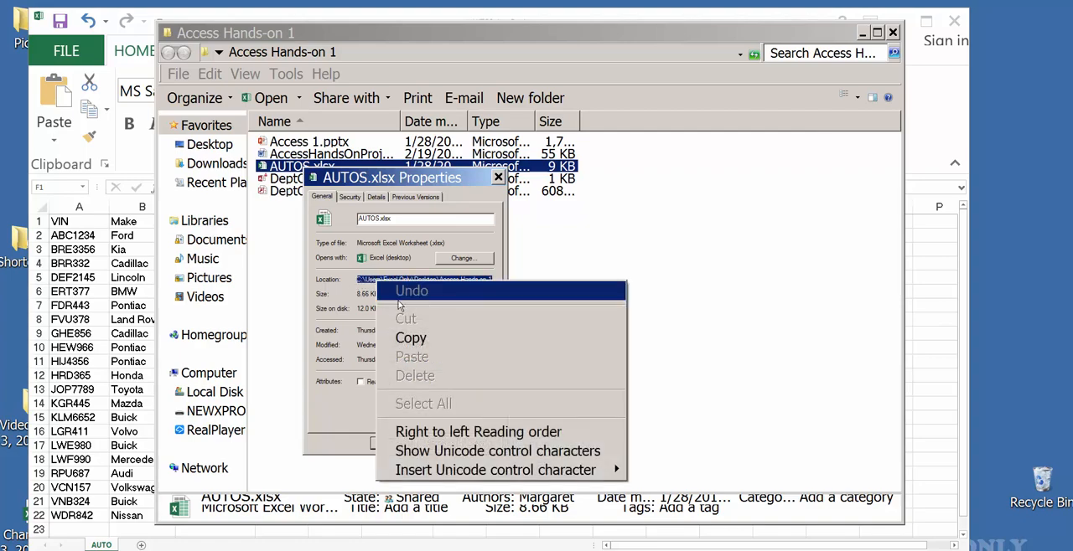
{"action": "left_click", "coordinate": [412, 339]}
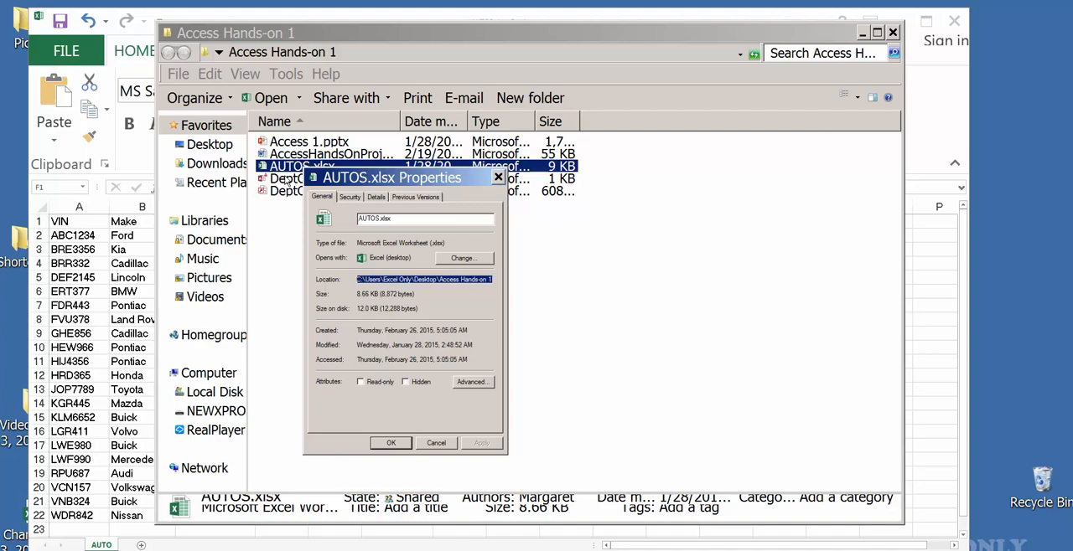
{"action": "left_click", "coordinate": [399, 446]}
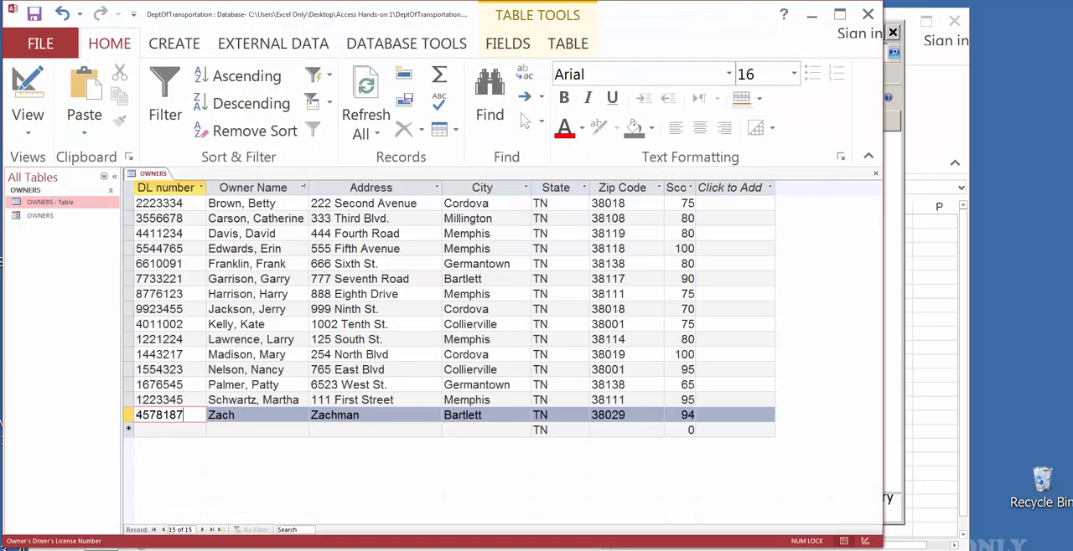
Step: Start an Excel spreadsheet import in Access and replace the source file name with the copied Access Hands-on 1 folder path
{"action": "left_click", "coordinate": [459, 549]}
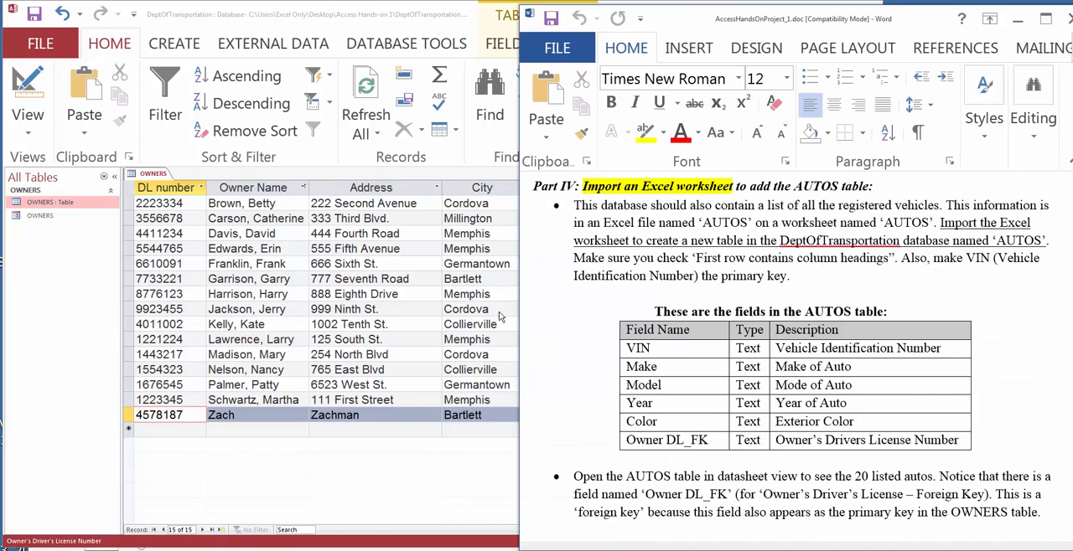
{"action": "left_click", "coordinate": [253, 46]}
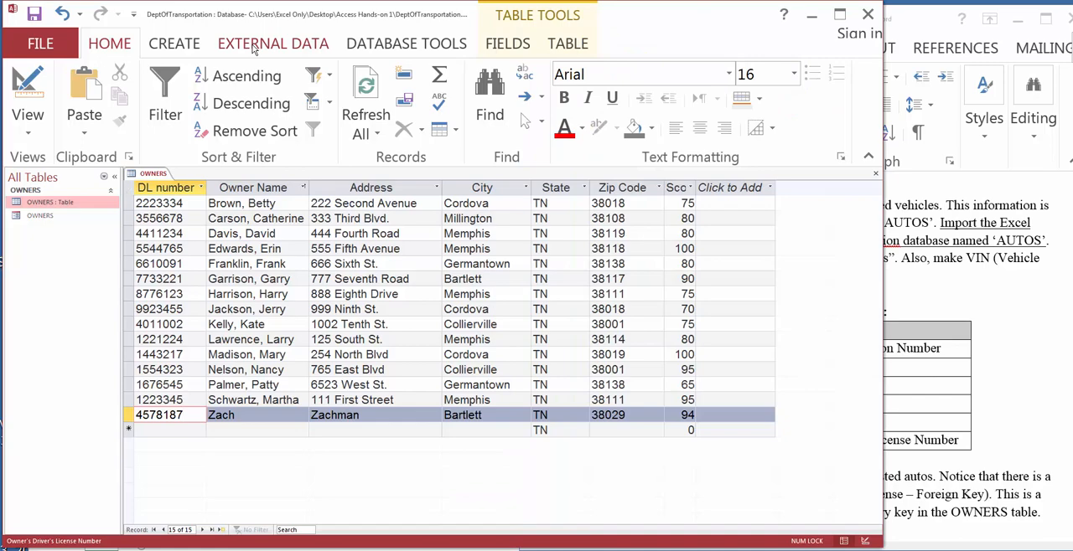
{"action": "left_click", "coordinate": [254, 47]}
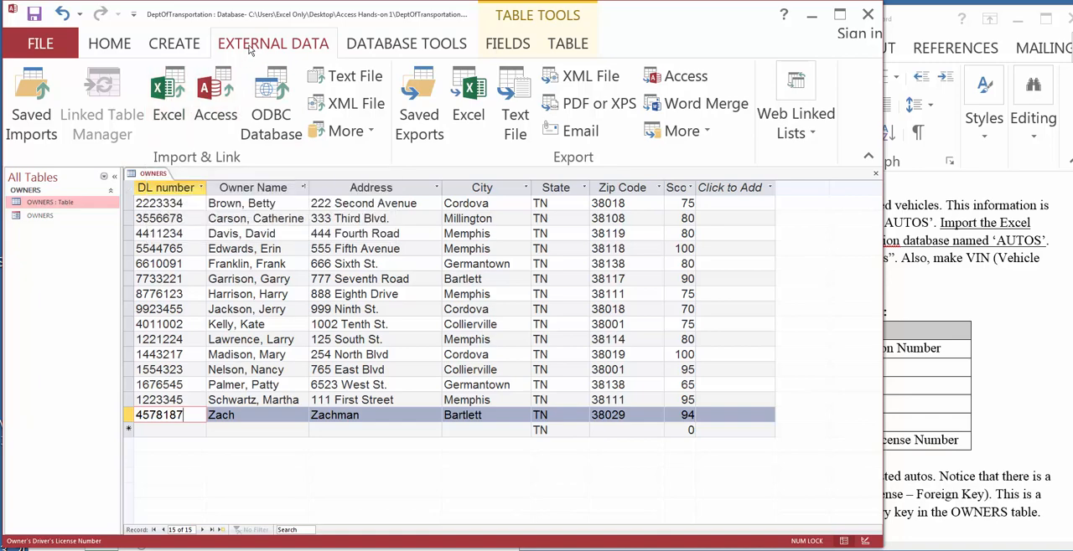
{"action": "left_click", "coordinate": [170, 95]}
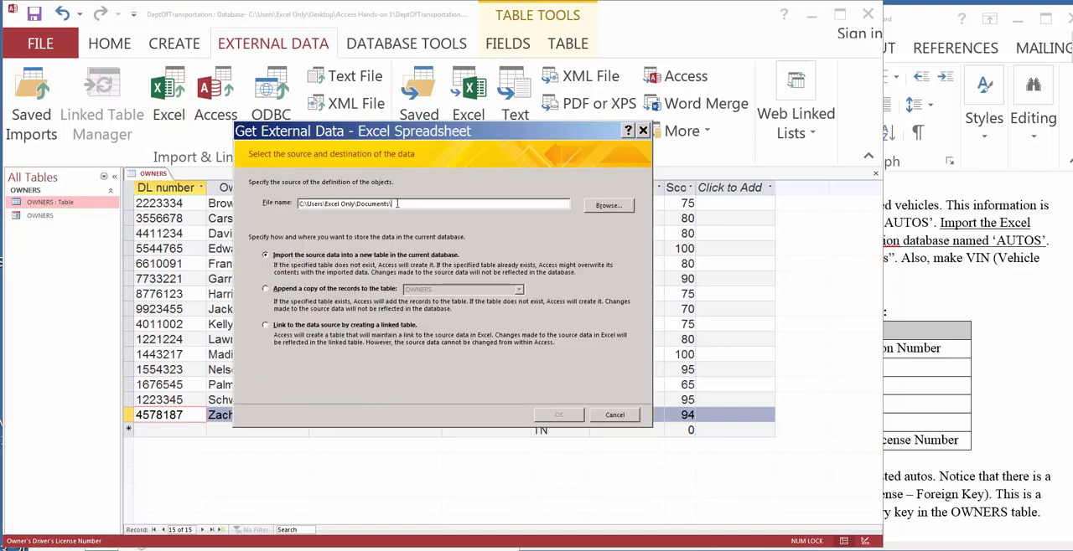
{"action": "left_click_drag", "start_coordinate": [397, 204], "coordinate": [297, 204]}
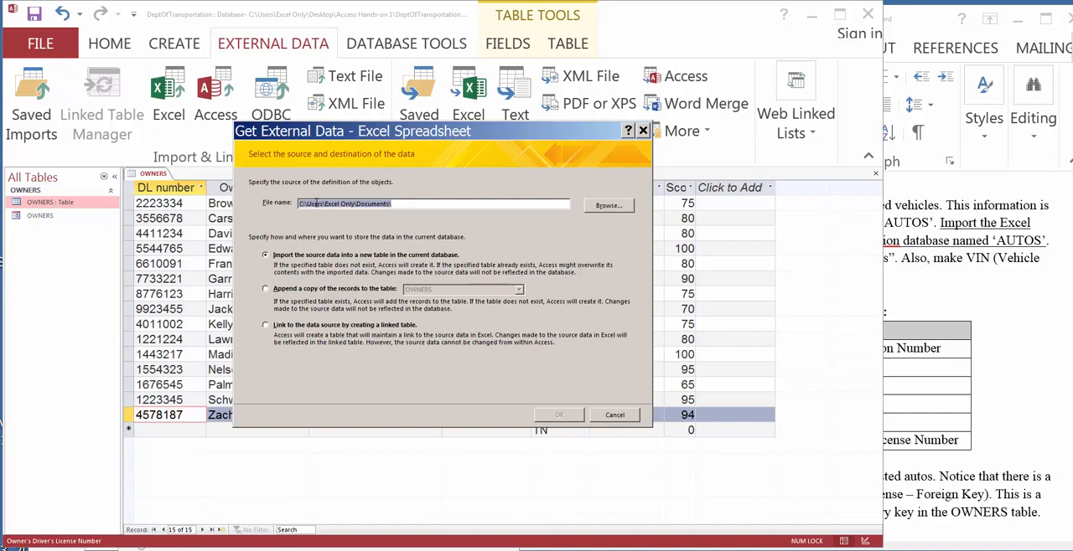
{"action": "right_click", "coordinate": [319, 205]}
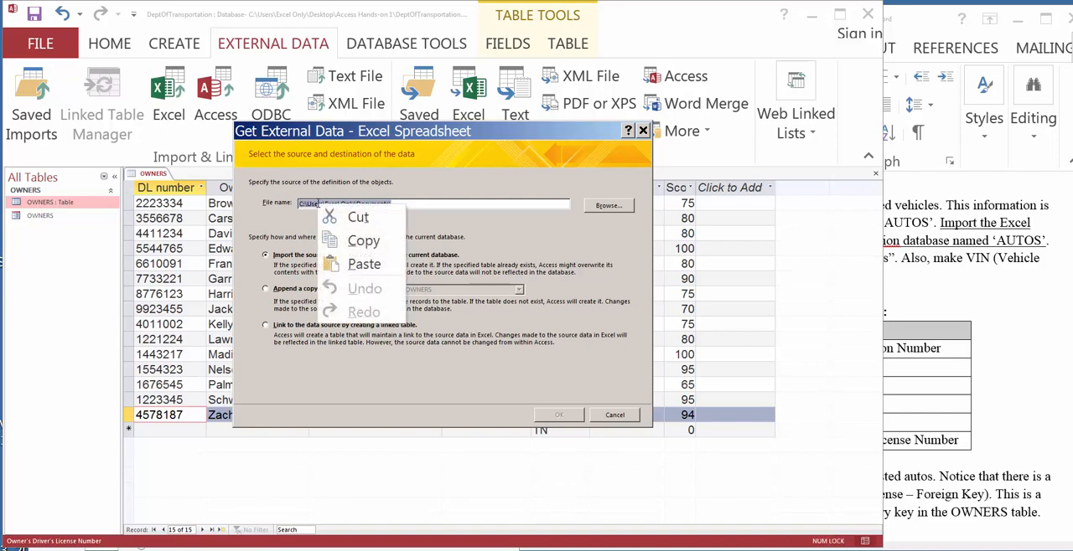
{"action": "left_click", "coordinate": [362, 262]}
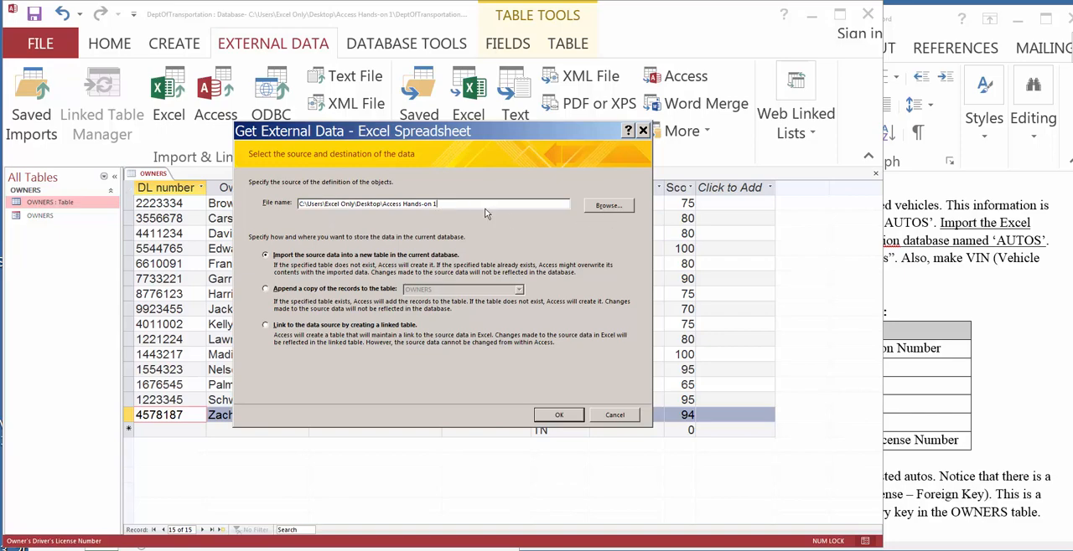
Step: Choose AUTOS.xlsx from the Access Hands-on 1 folder as the source and import it into a new table in the current database
{"action": "left_click", "coordinate": [593, 209]}
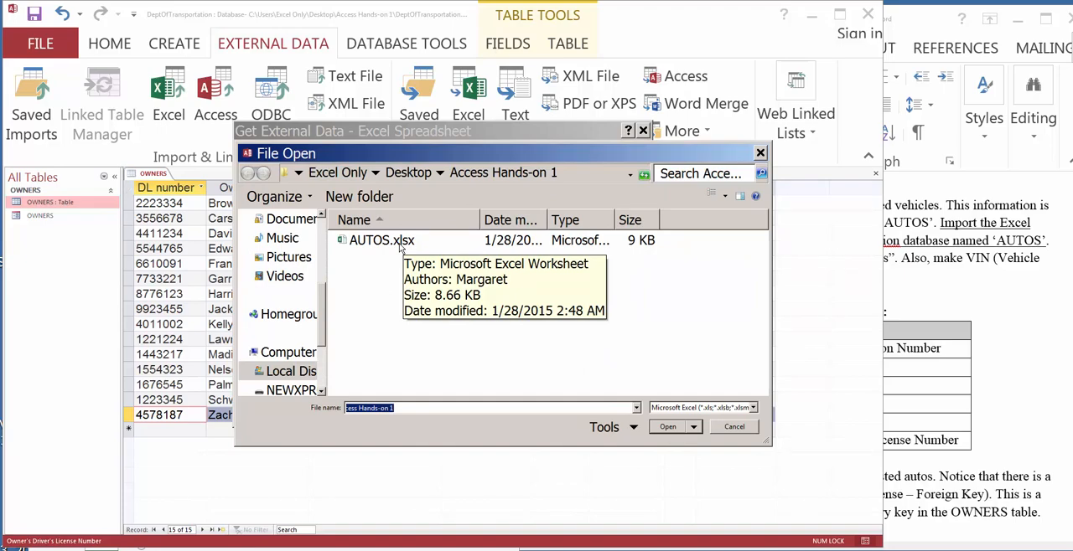
{"action": "left_click", "coordinate": [400, 243]}
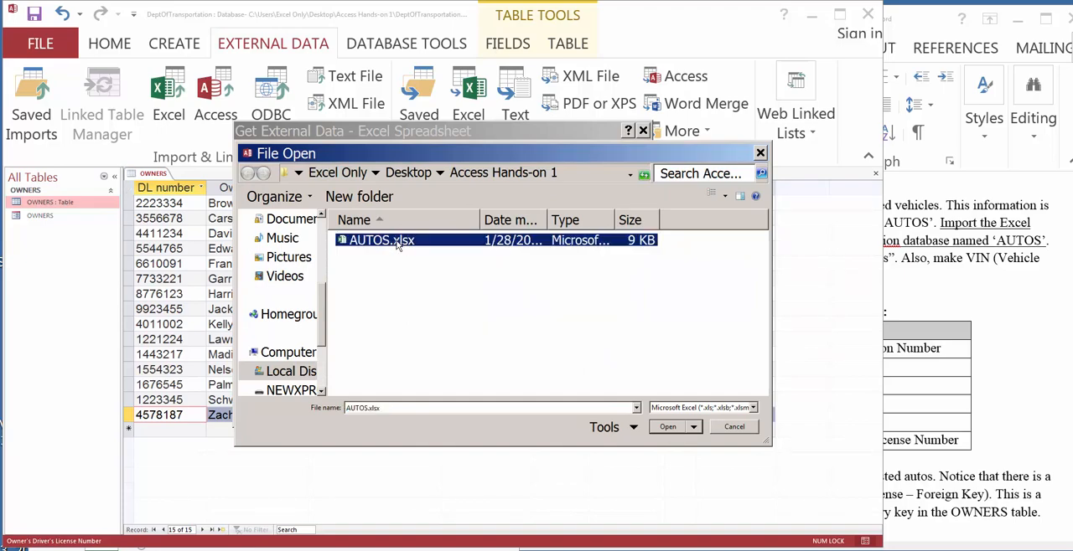
{"action": "left_click", "coordinate": [669, 427]}
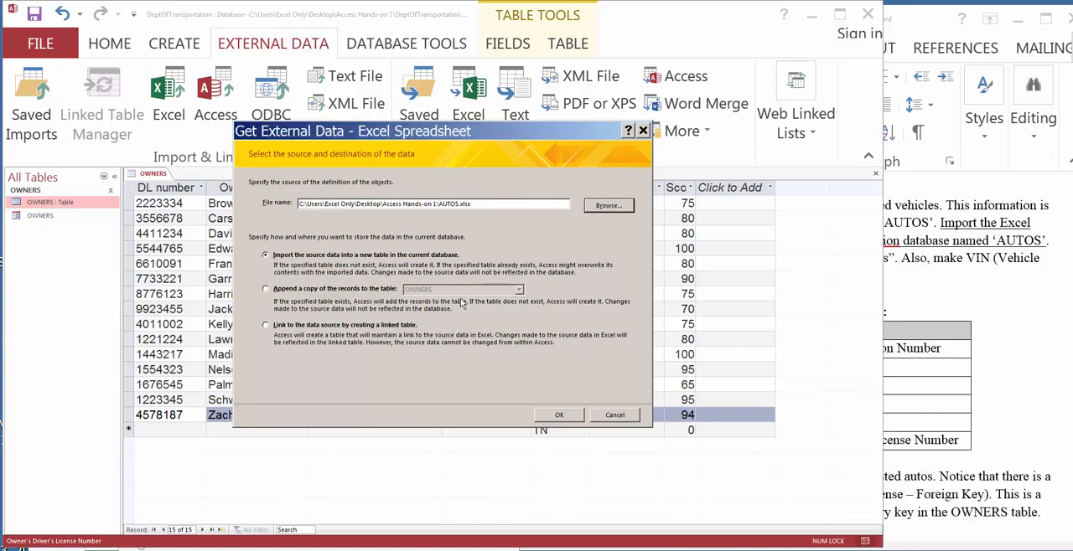
{"action": "left_click", "coordinate": [556, 417]}
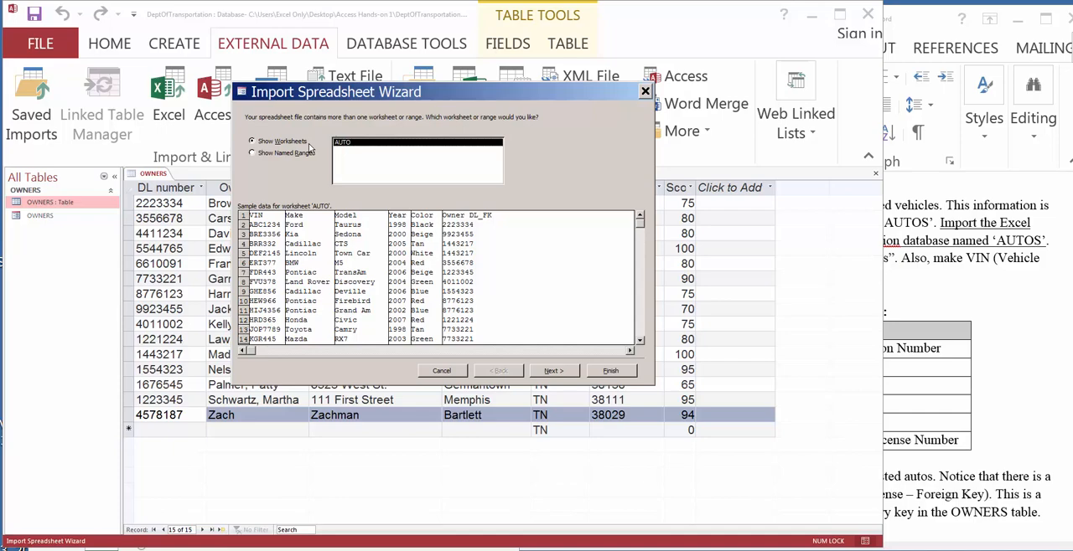
Step: Check the AUTO worksheet in Excel, then accept it in the import wizard with its first row as column headings
{"action": "left_click", "coordinate": [239, 550]}
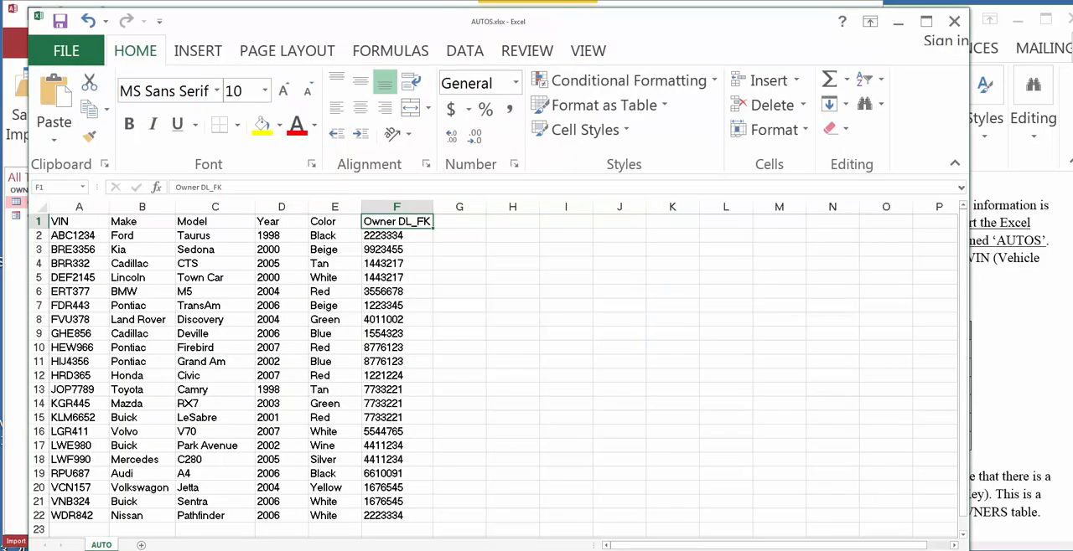
{"action": "left_click", "coordinate": [239, 550]}
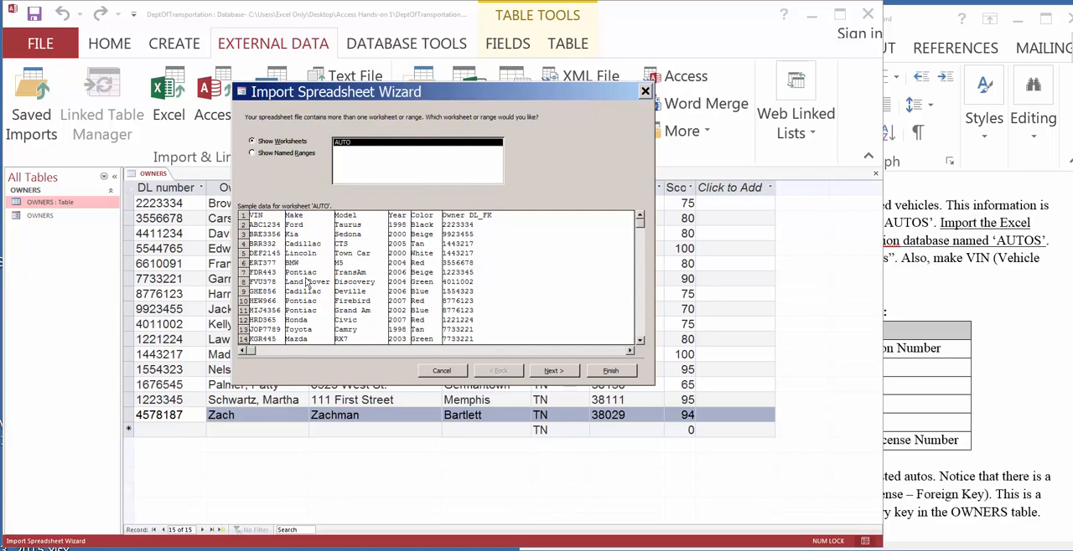
{"action": "left_click", "coordinate": [553, 372]}
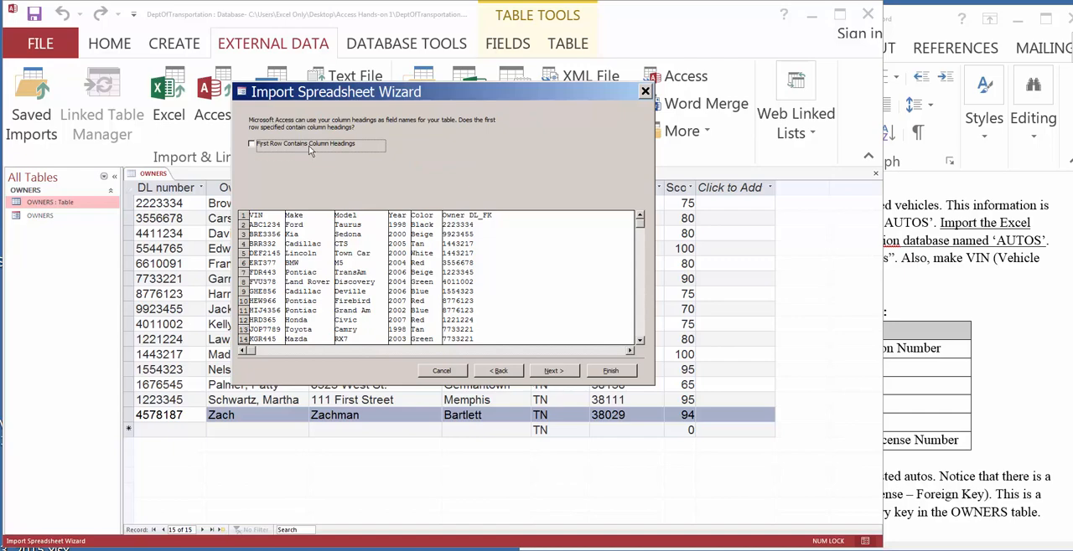
{"action": "left_click", "coordinate": [253, 145]}
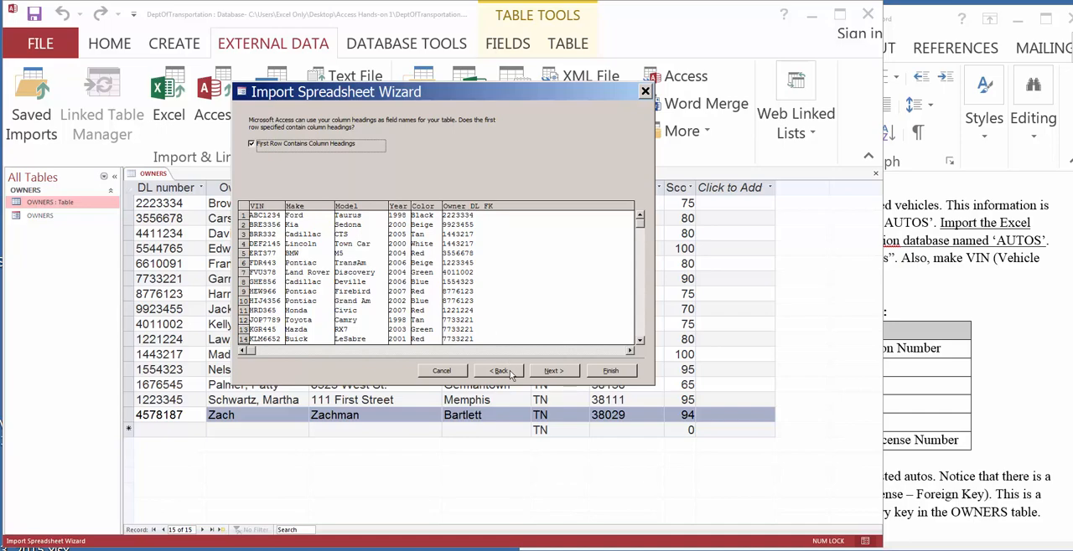
{"action": "left_click", "coordinate": [551, 372]}
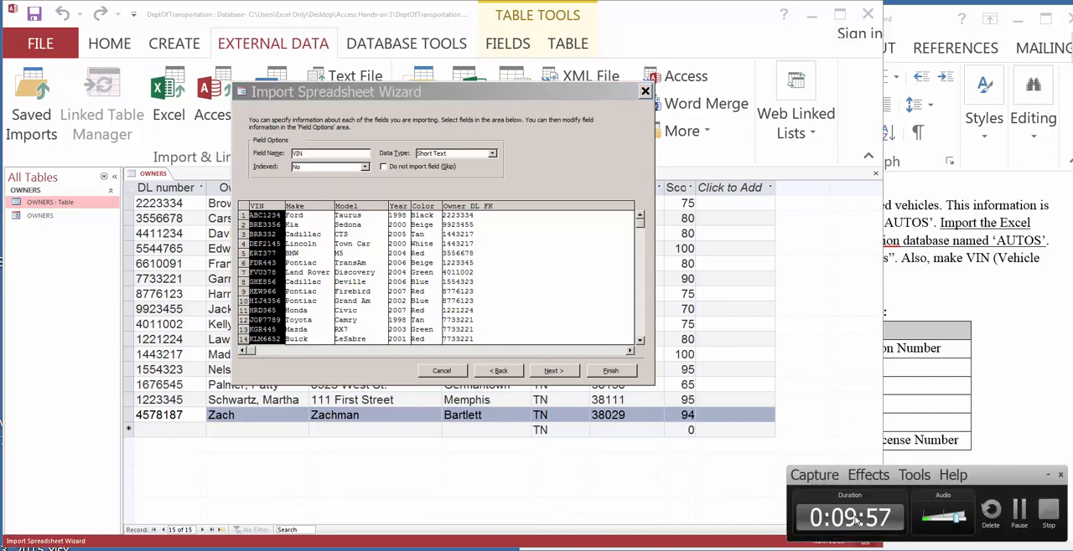
Step: Keep the default field options and choose VIN as the imported table's own primary key
{"action": "left_click", "coordinate": [1019, 513]}
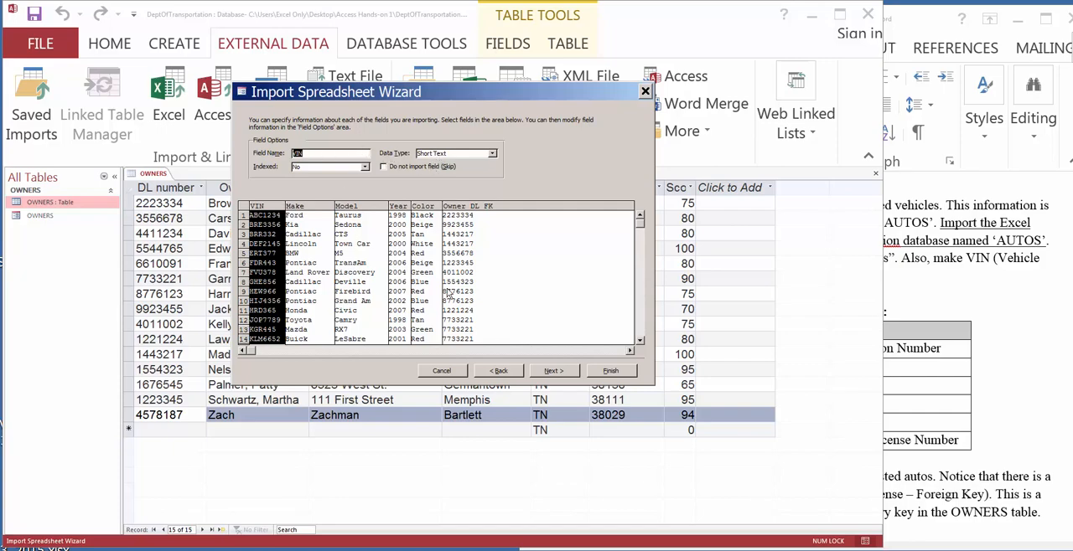
{"action": "left_click", "coordinate": [548, 371]}
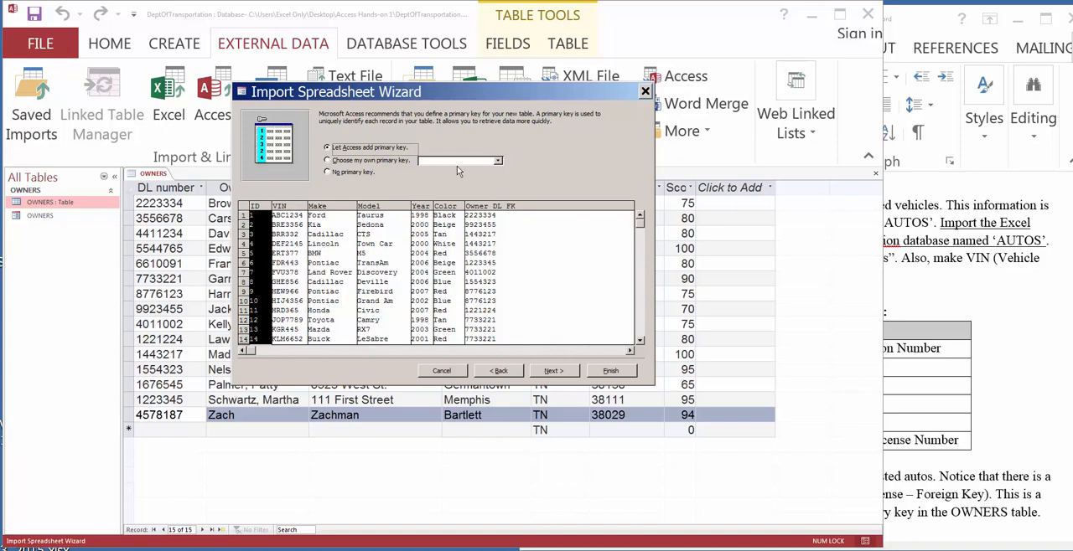
{"action": "left_click", "coordinate": [498, 161]}
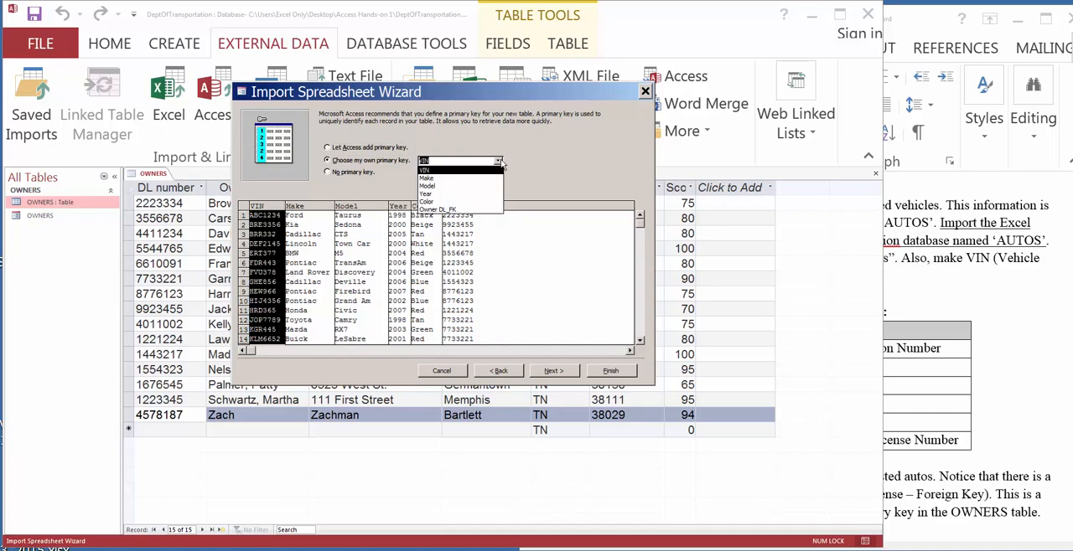
{"action": "left_click", "coordinate": [475, 171]}
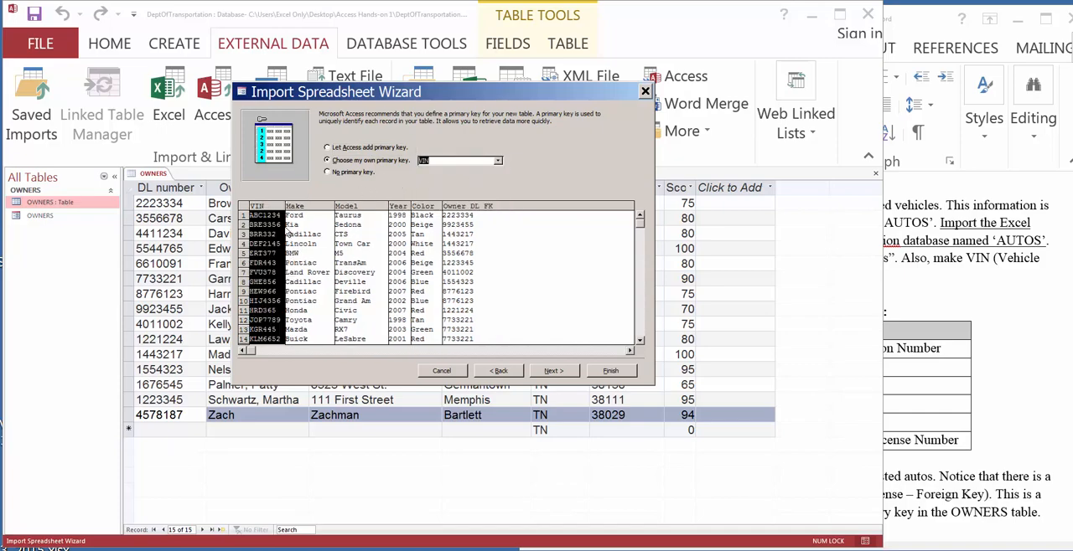
{"action": "left_click", "coordinate": [553, 371]}
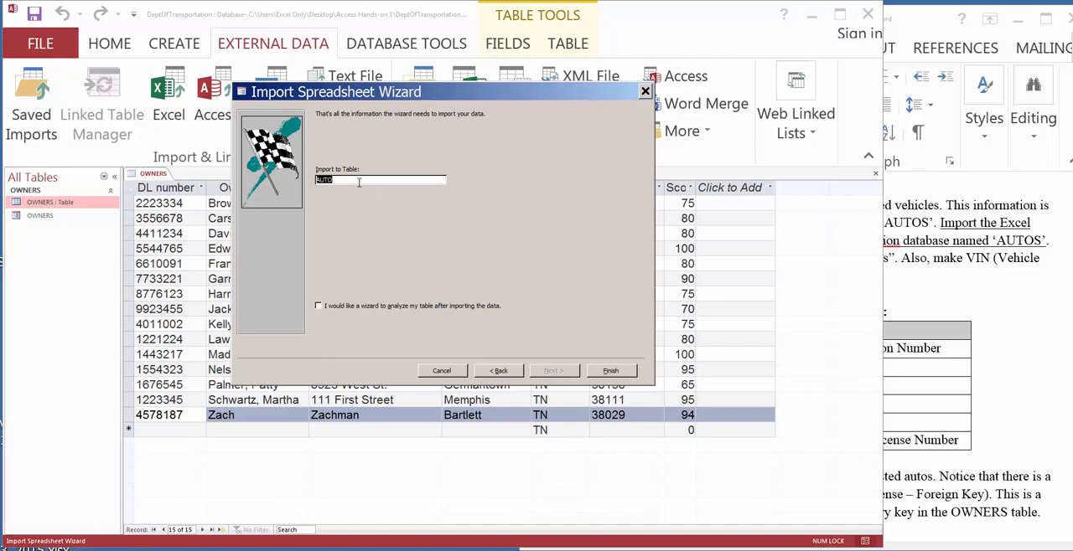
Step: Finish importing into the table named AUTO without saving the import steps, and save the database
{"action": "left_click", "coordinate": [610, 371]}
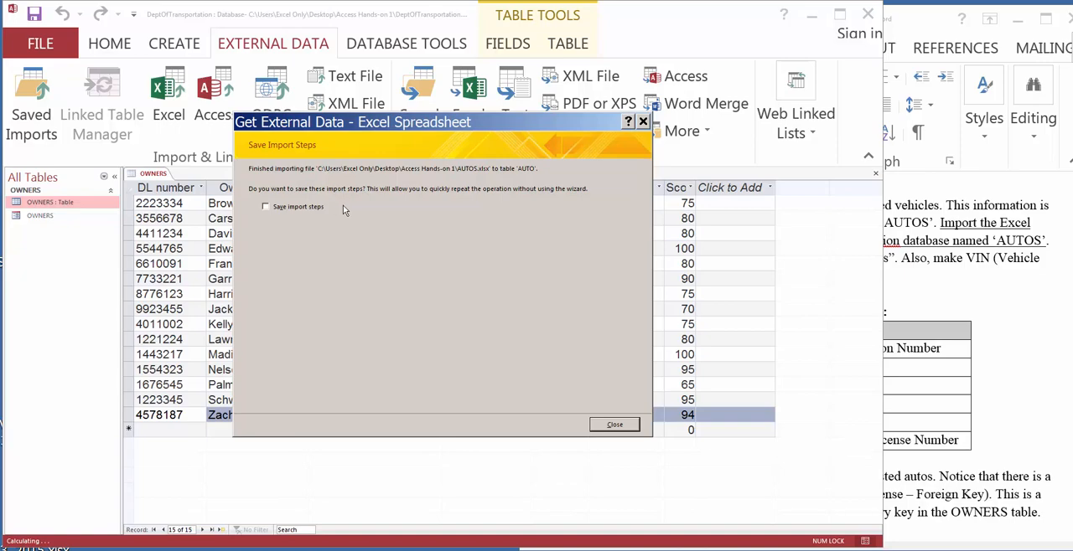
{"action": "left_click", "coordinate": [615, 426]}
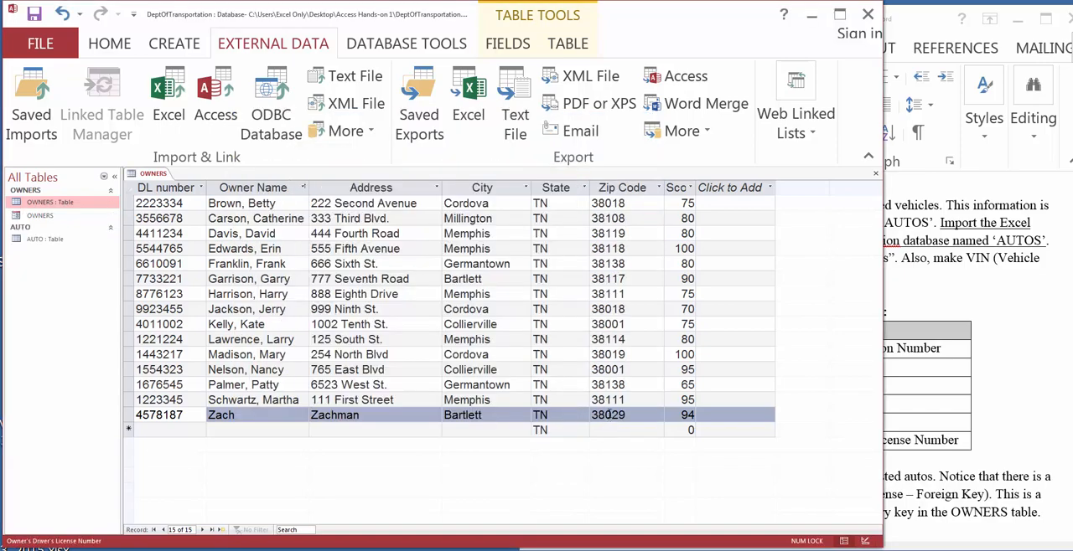
{"action": "left_click", "coordinate": [30, 20]}
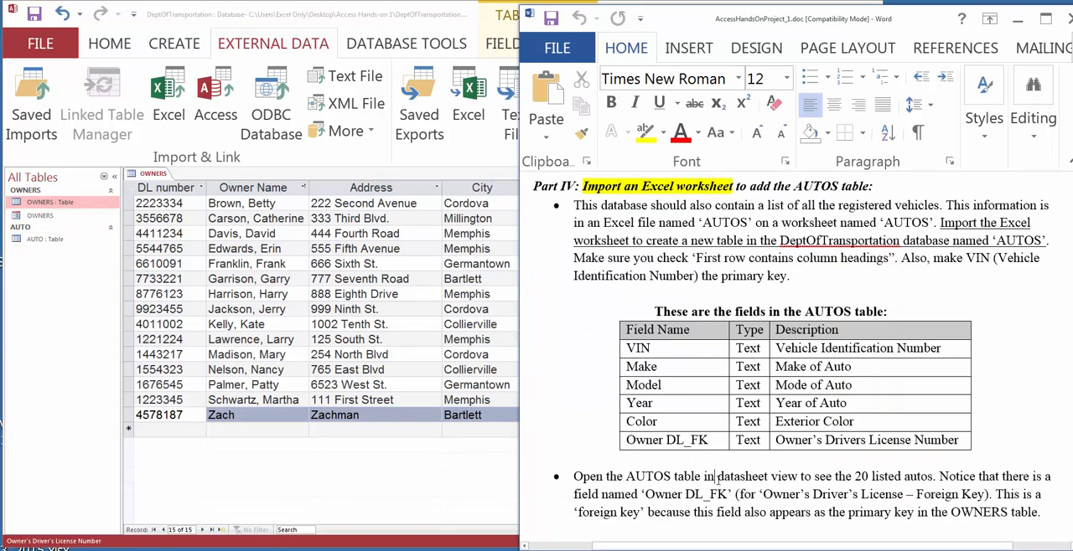
Step: Highlight the datasheet view instruction in Word and open the AUTO table in datasheet view in Access
{"action": "left_click_drag", "start_coordinate": [716, 478], "coordinate": [933, 477]}
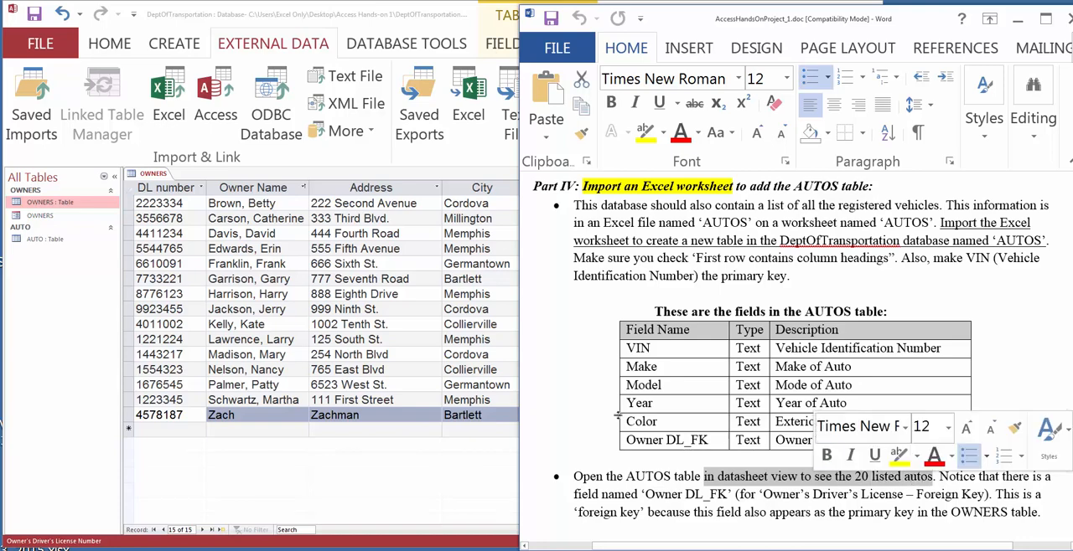
{"action": "left_click", "coordinate": [25, 241]}
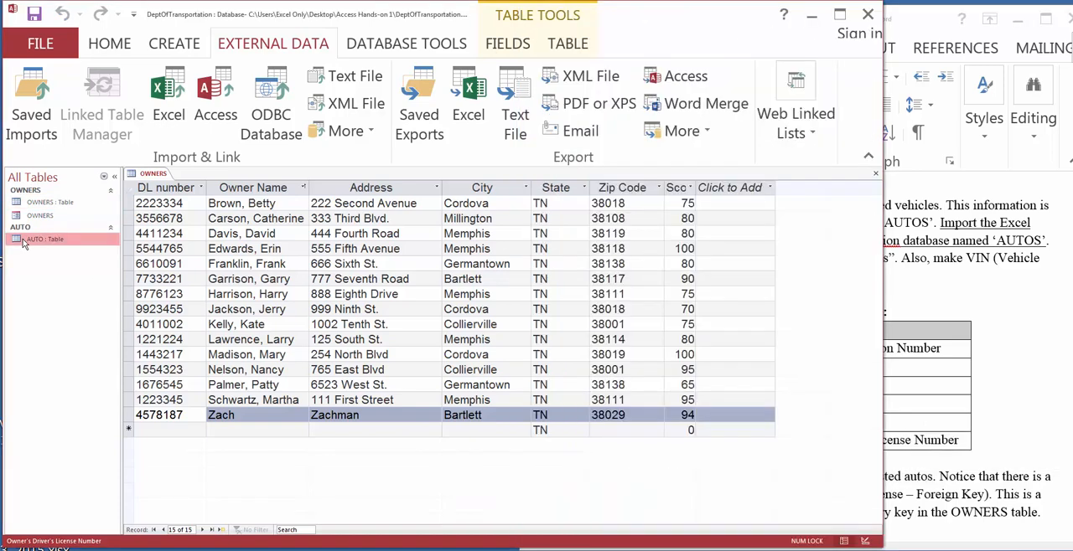
{"action": "double_click", "coordinate": [25, 241]}
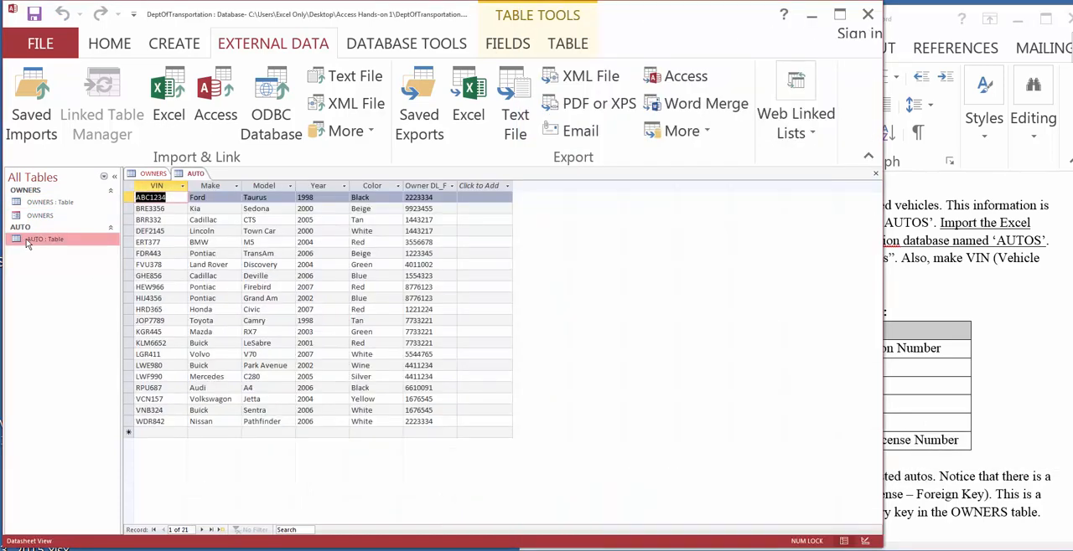
Step: Set the AUTO datasheet's font to Arial, size 16
{"action": "left_click", "coordinate": [101, 47]}
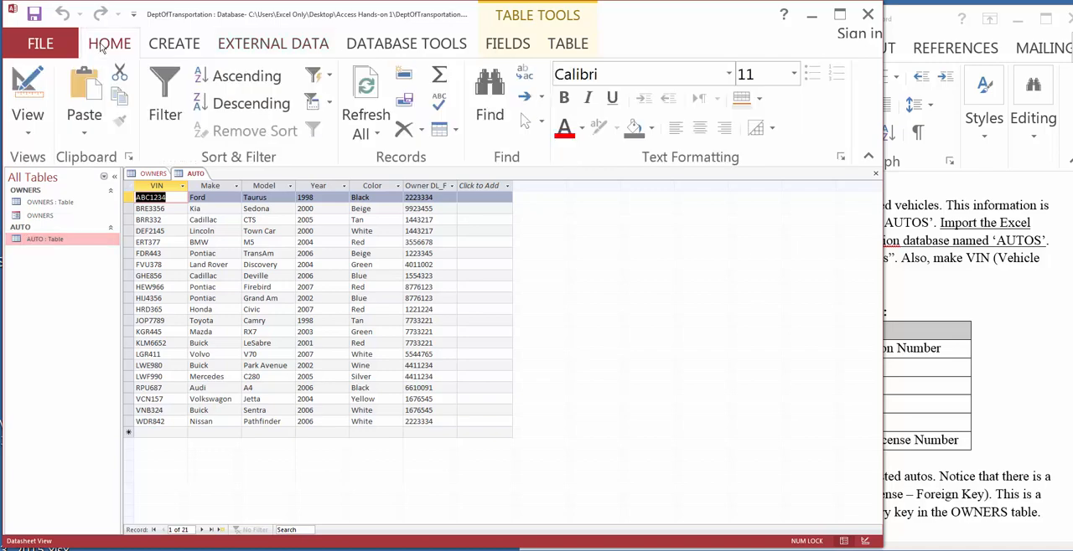
{"action": "left_click", "coordinate": [729, 75]}
{"action": "scroll", "coordinate": [731, 195], "scroll_direction": "up", "scroll_amount": 8}
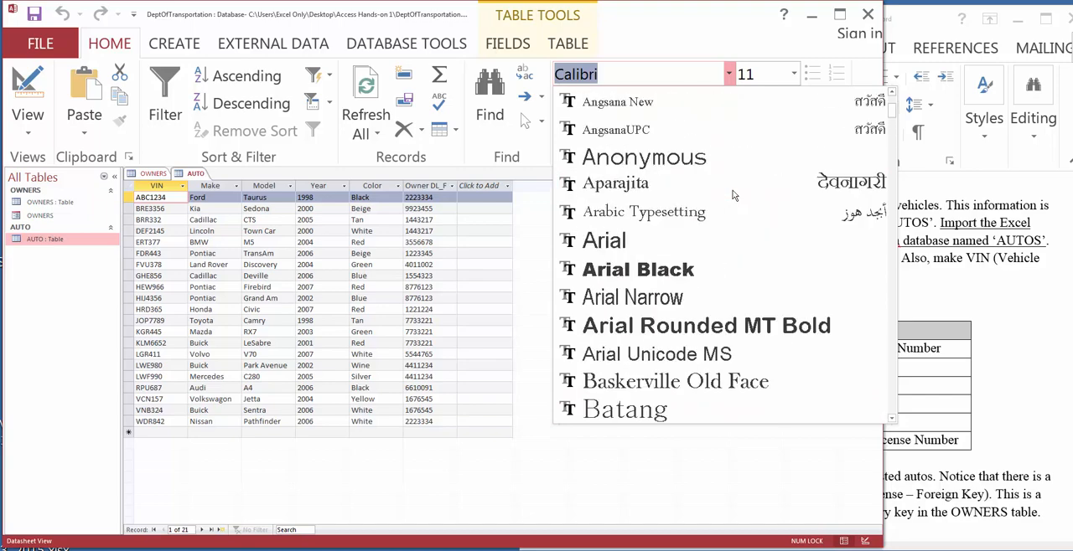
{"action": "left_click", "coordinate": [654, 241]}
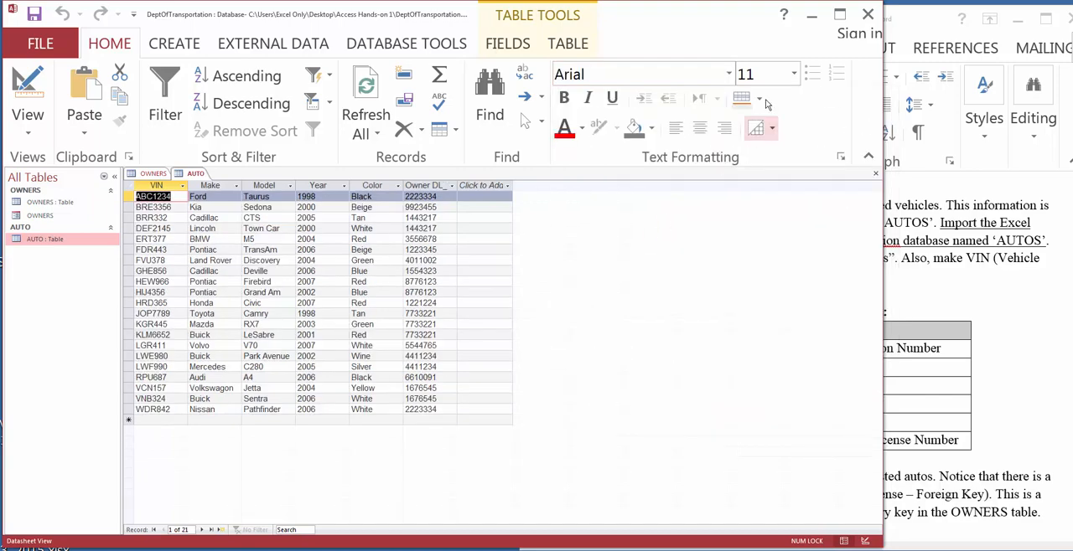
{"action": "left_click", "coordinate": [798, 77]}
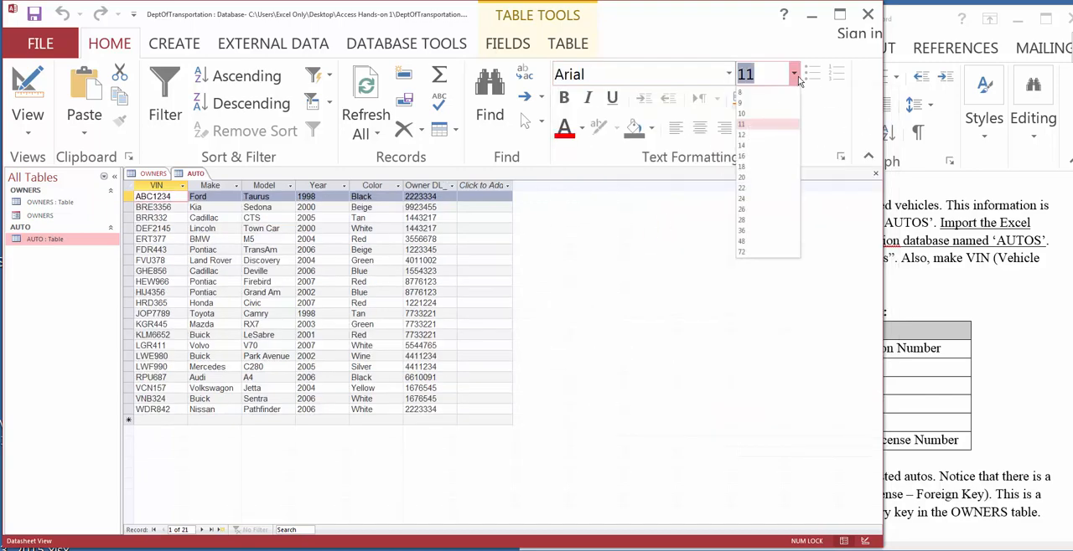
{"action": "left_click", "coordinate": [762, 154]}
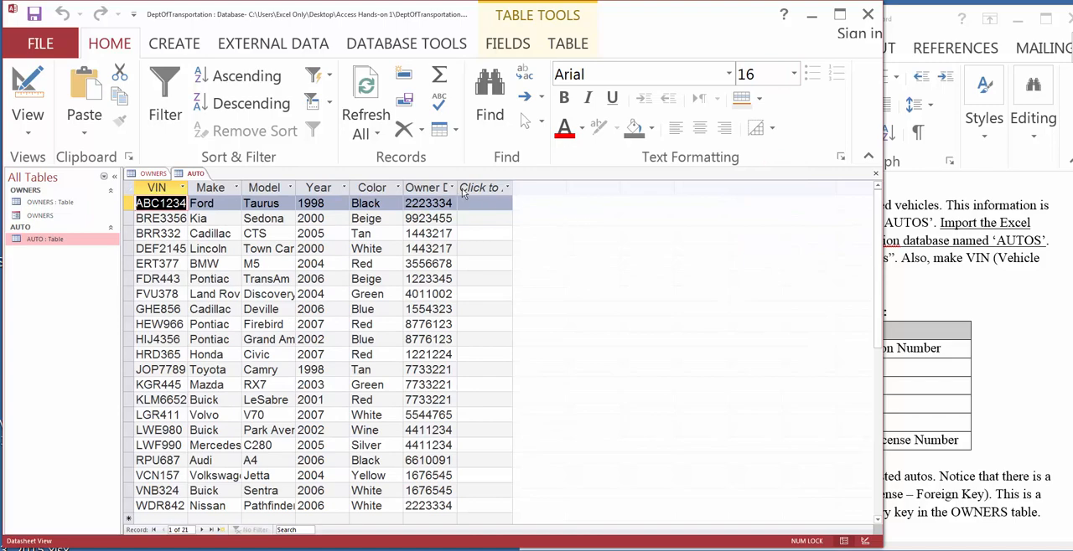
Step: Fit the widths of the VIN, Make, Model, Year, Color and Owner DL_FK columns to their contents
{"action": "double_click", "coordinate": [188, 188]}
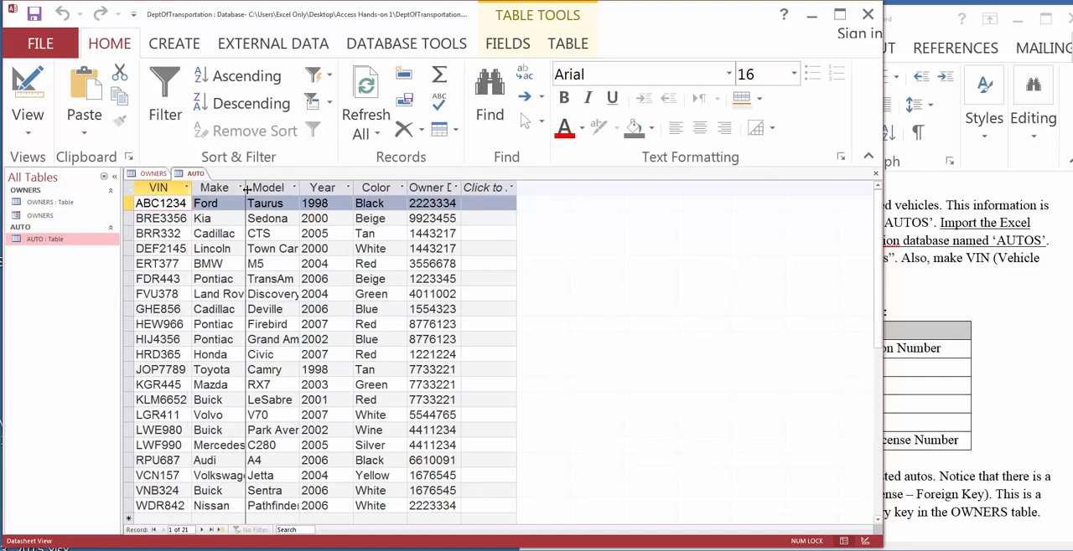
{"action": "double_click", "coordinate": [246, 189]}
{"action": "double_click", "coordinate": [315, 191]}
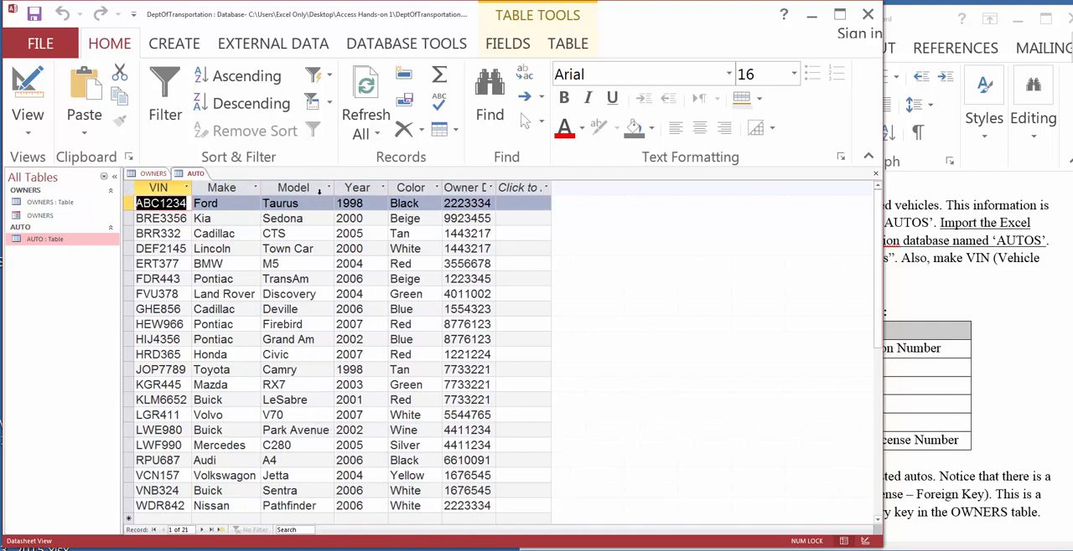
{"action": "double_click", "coordinate": [388, 189]}
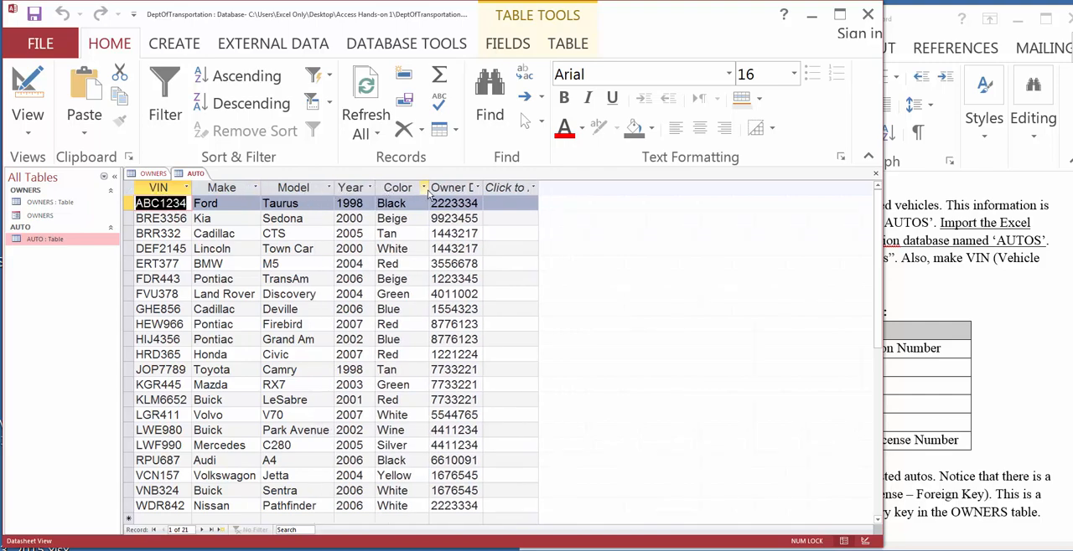
{"action": "double_click", "coordinate": [428, 189]}
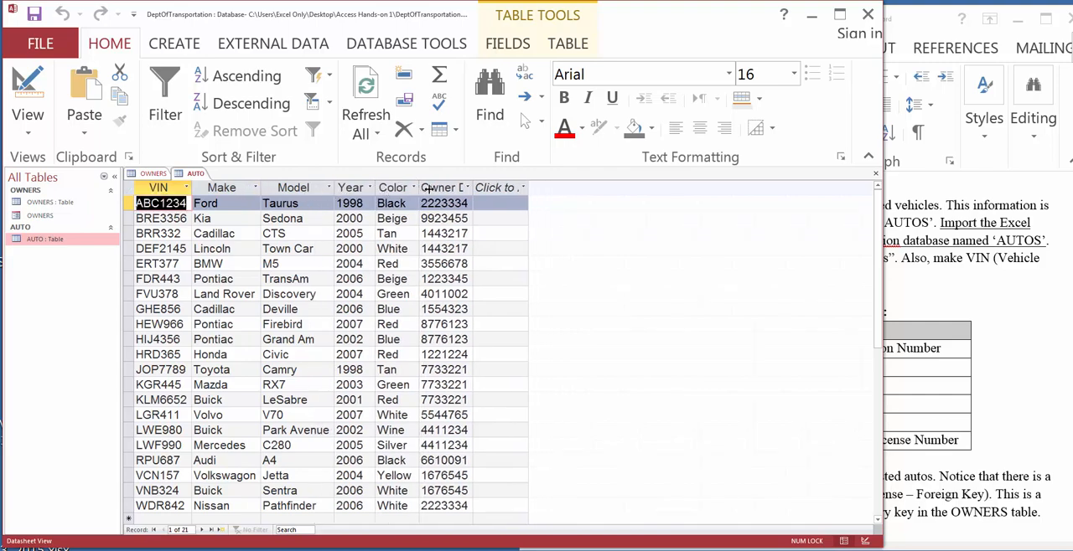
{"action": "double_click", "coordinate": [472, 188]}
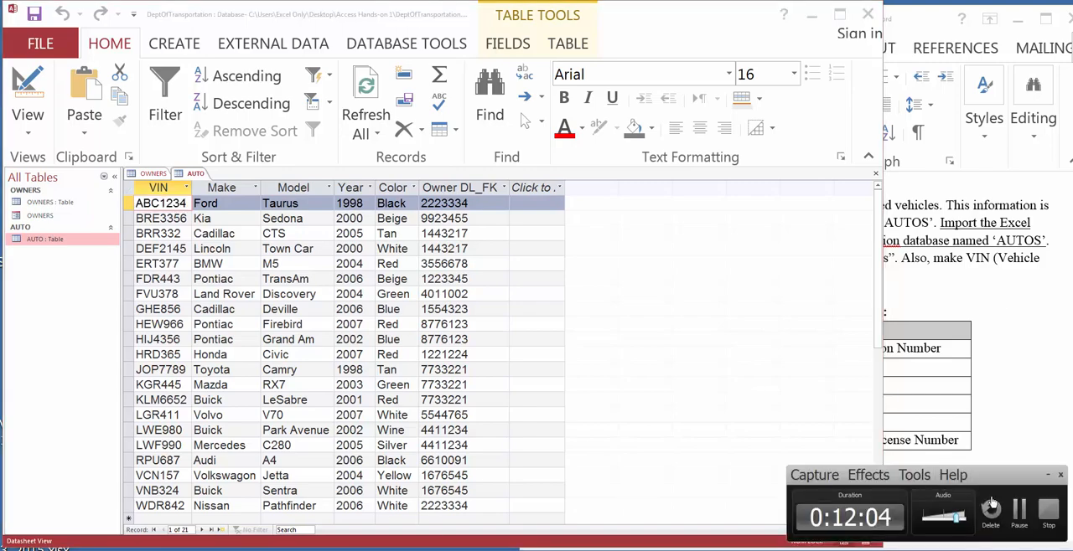
{"action": "left_click", "coordinate": [1016, 508]}
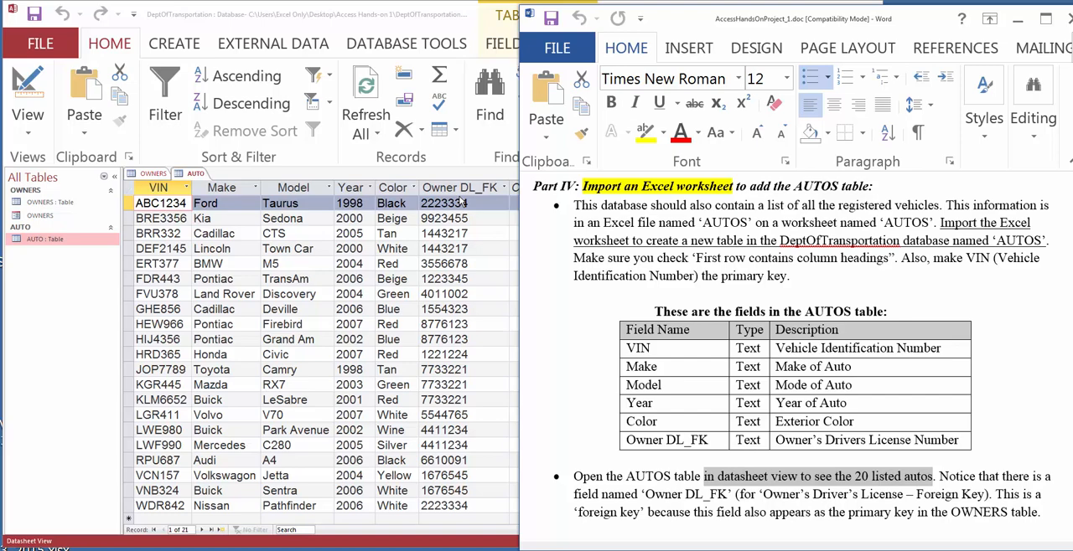
{"action": "left_click", "coordinate": [69, 204]}
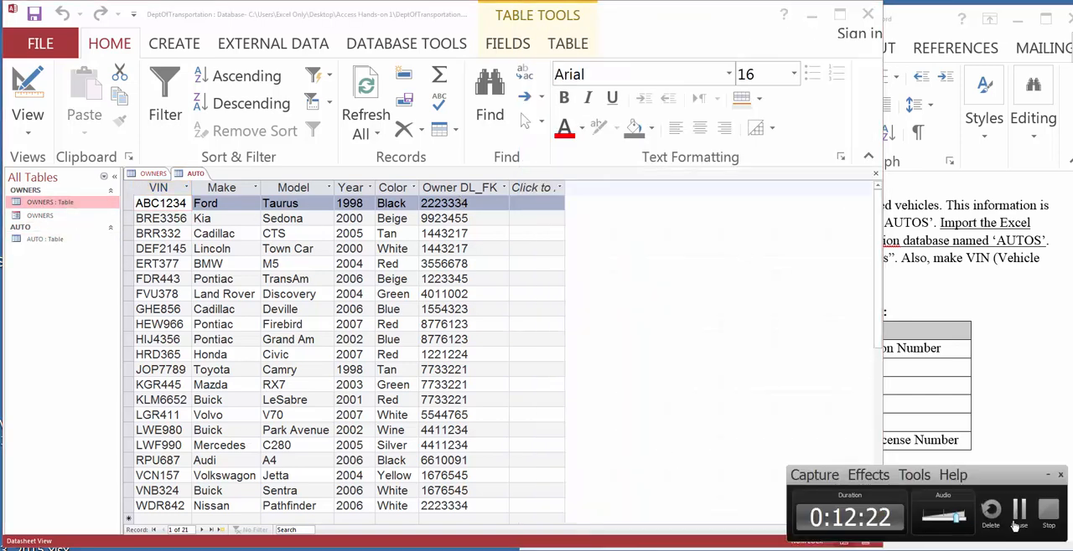
{"action": "left_click", "coordinate": [1016, 516]}
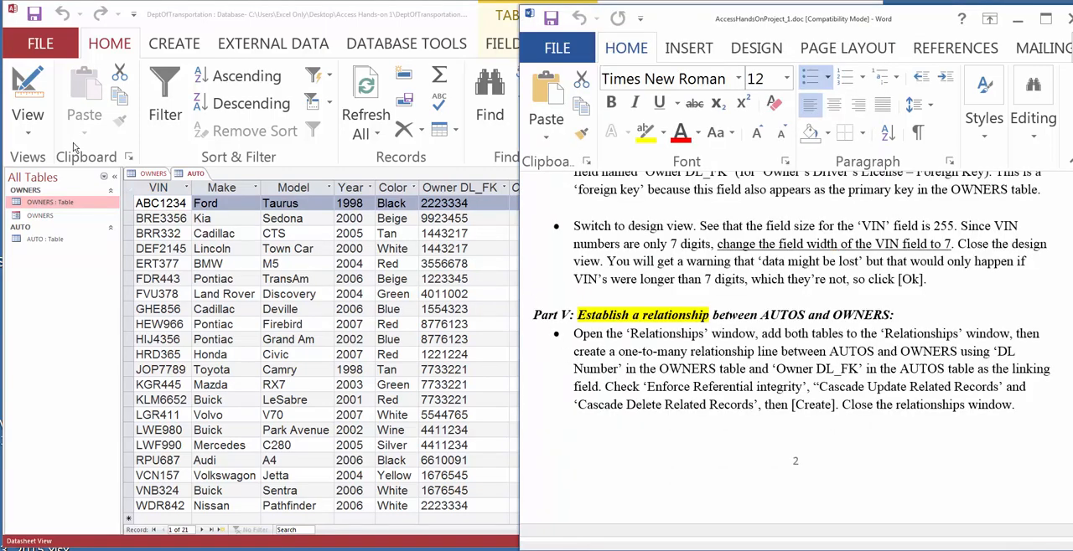
Step: Switch the AUTO table to Design View
{"action": "left_click", "coordinate": [30, 137]}
{"action": "left_click", "coordinate": [30, 137]}
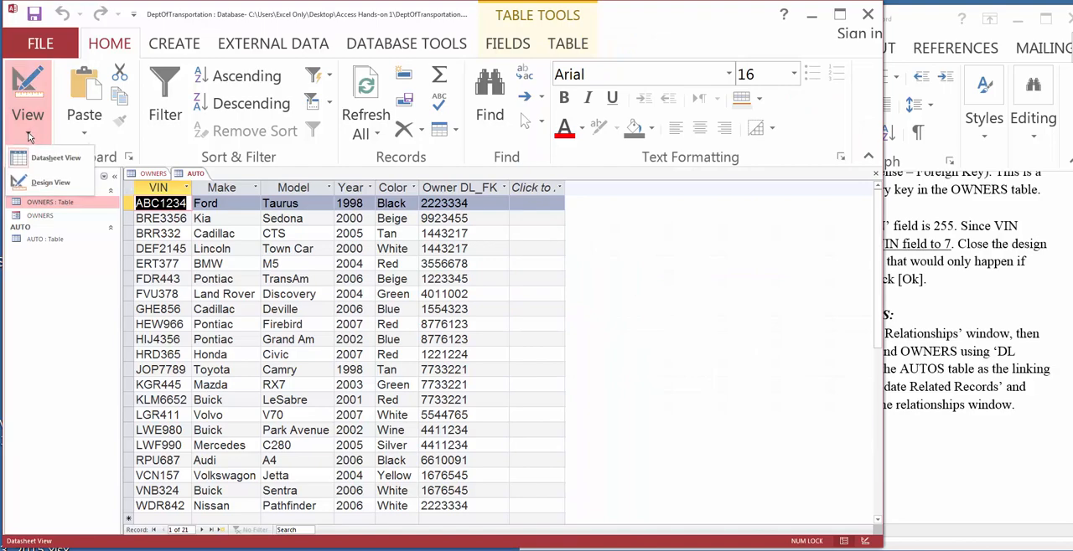
{"action": "left_click", "coordinate": [41, 184]}
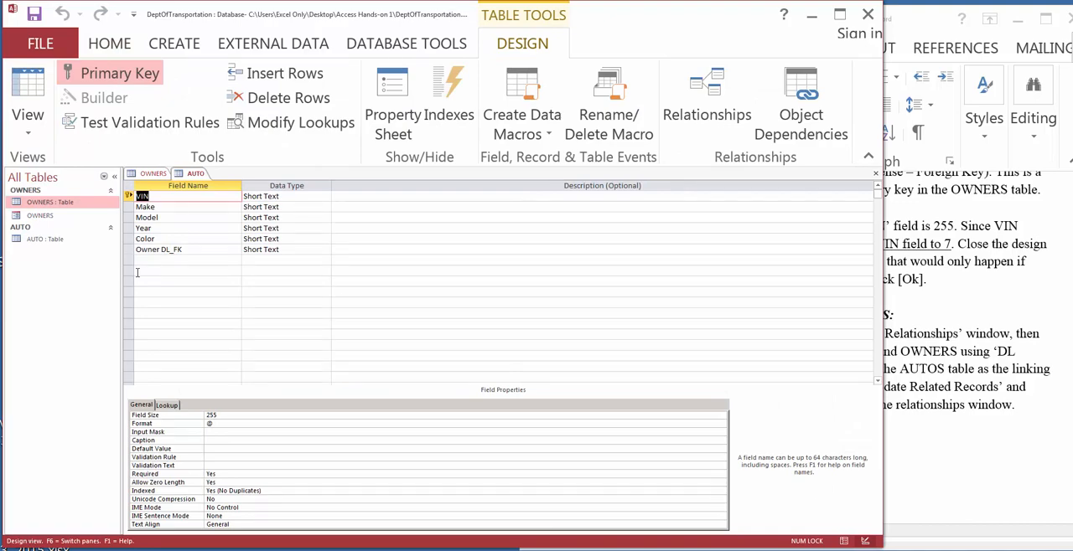
Step: Consult the VIN instruction in Word and set the VIN field size to 7 in the AUTO table's design in Access
{"action": "left_click", "coordinate": [901, 21]}
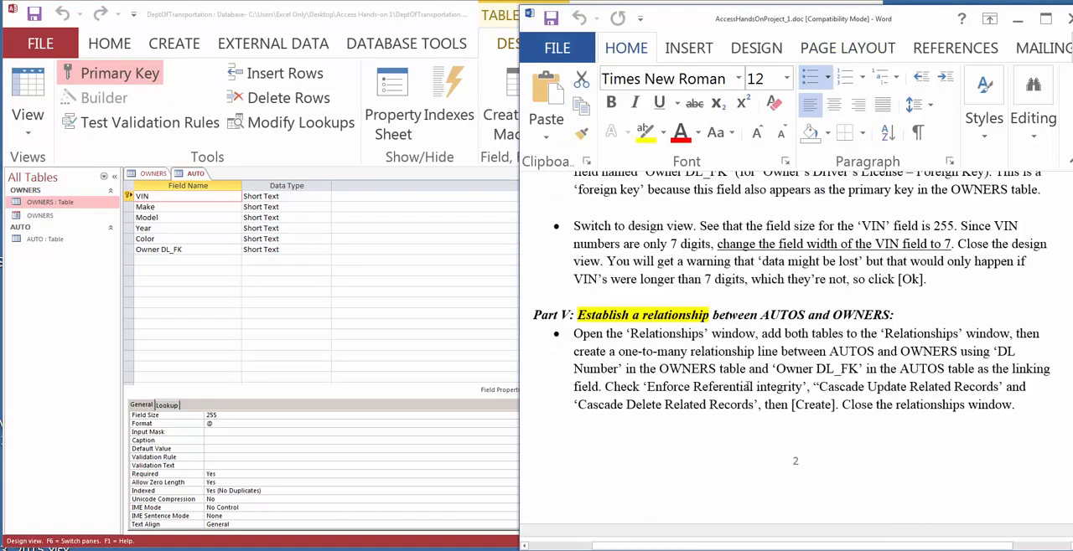
{"action": "left_click", "coordinate": [220, 419]}
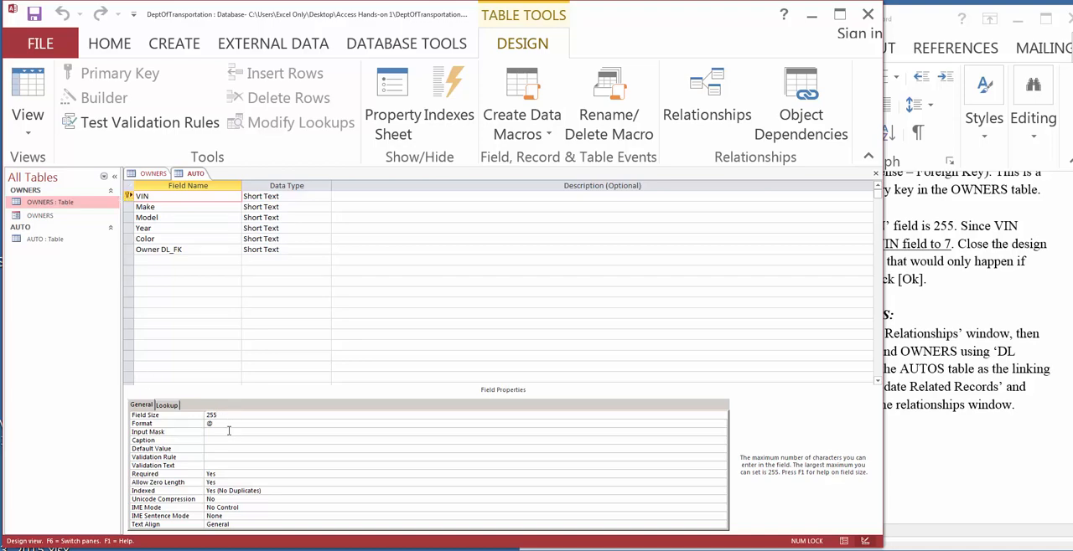
{"action": "key", "text": "BackSpace"}
{"action": "key", "text": "BackSpace"}
Step: Save the design changes to the AUTO table
{"action": "left_click", "coordinate": [34, 15]}
{"action": "left_click", "coordinate": [507, 337]}
{"action": "right_click", "coordinate": [200, 174]}
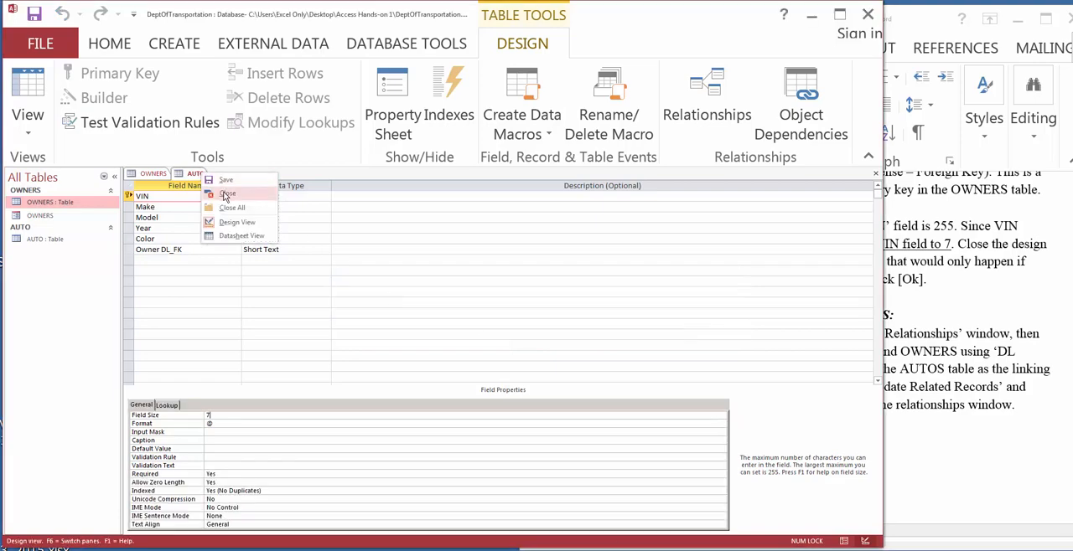
{"action": "left_click", "coordinate": [224, 181]}
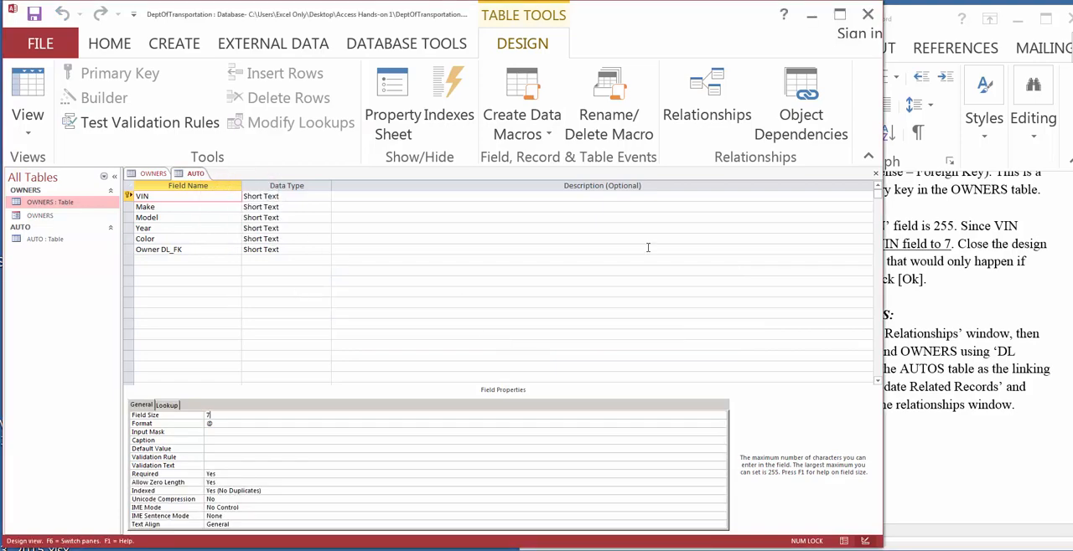
Step: Check the instruction about closing the design view in Word and close the AUTO table in Access
{"action": "left_click", "coordinate": [934, 26]}
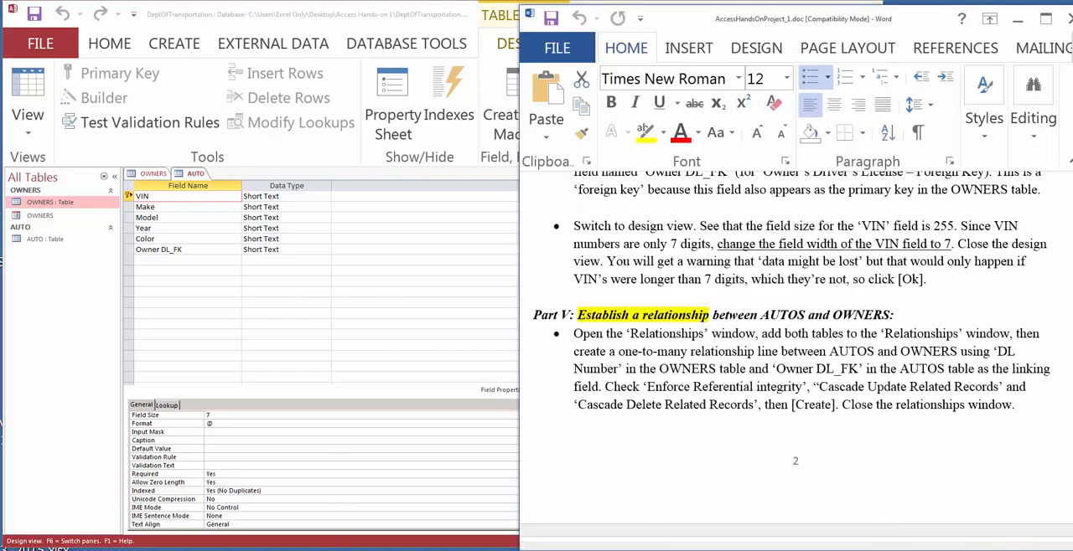
{"action": "left_click", "coordinate": [1022, 520]}
{"action": "right_click", "coordinate": [191, 175]}
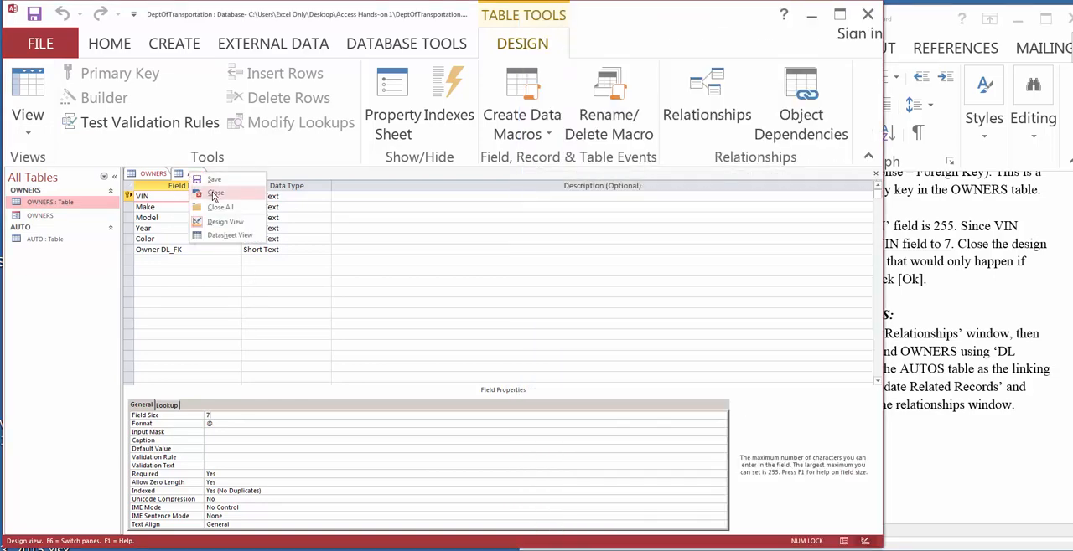
{"action": "left_click", "coordinate": [213, 195]}
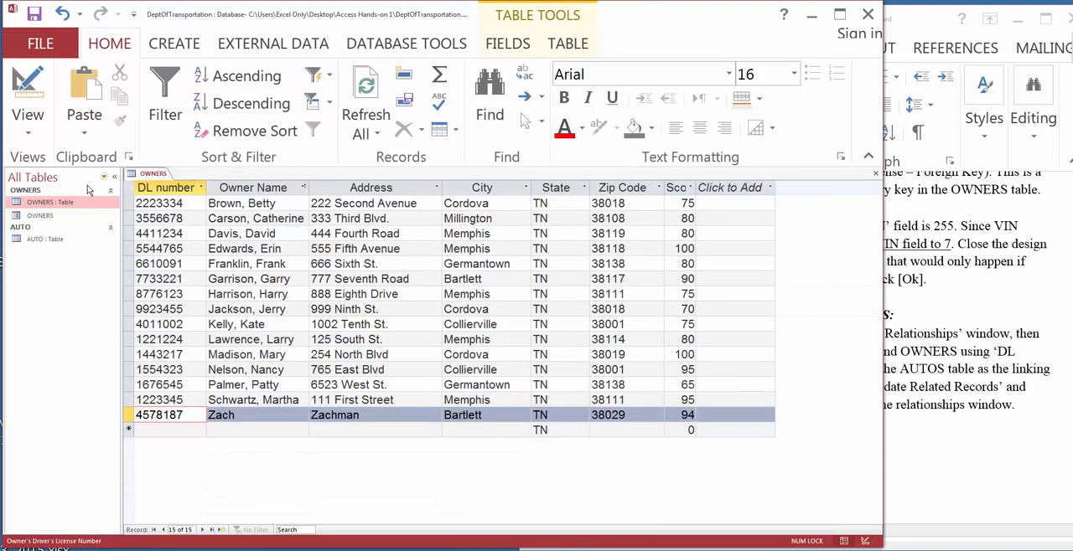
Step: Review the AUTO table's records in Datasheet View, close the table and switch to the Part V relationship instructions in Word
{"action": "double_click", "coordinate": [47, 240]}
{"action": "left_click", "coordinate": [37, 133]}
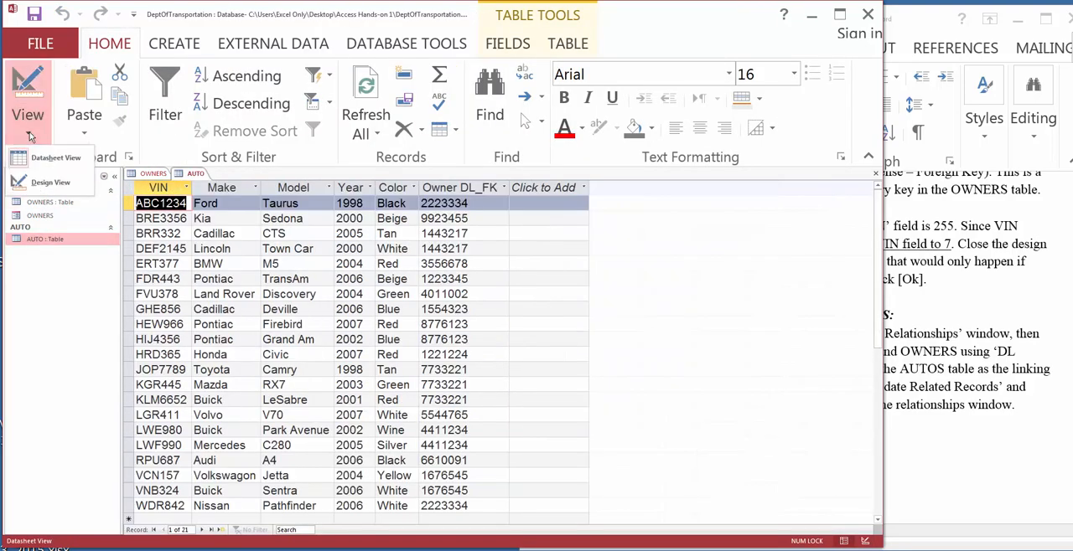
{"action": "left_click", "coordinate": [46, 159]}
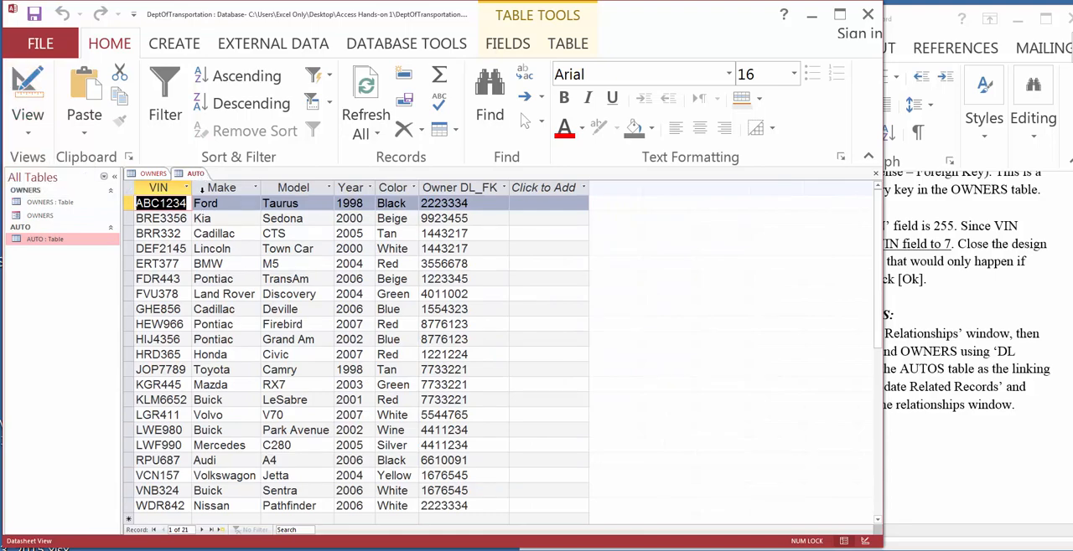
{"action": "right_click", "coordinate": [196, 181]}
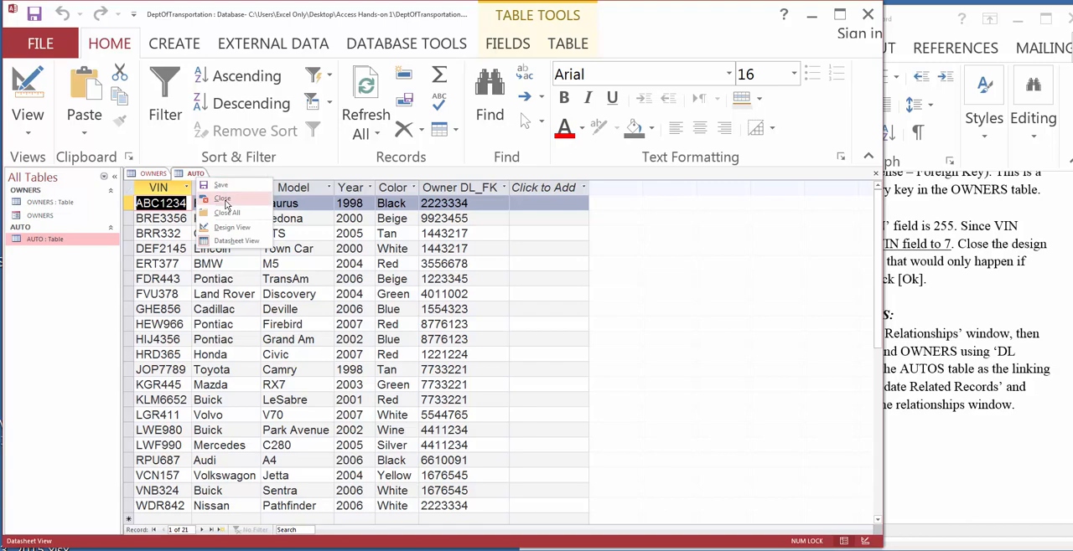
{"action": "left_click", "coordinate": [228, 206]}
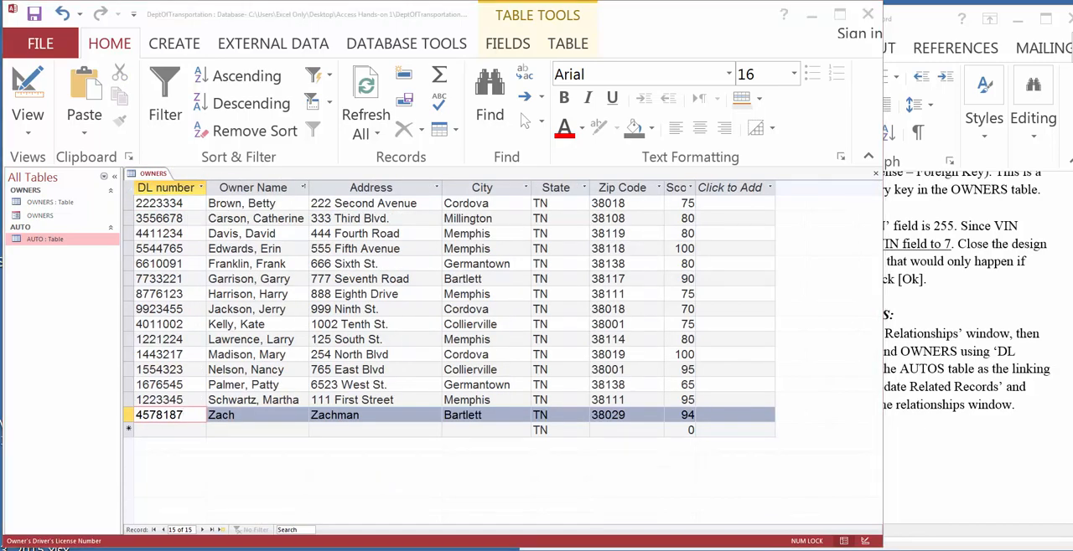
{"action": "left_click", "coordinate": [928, 342]}
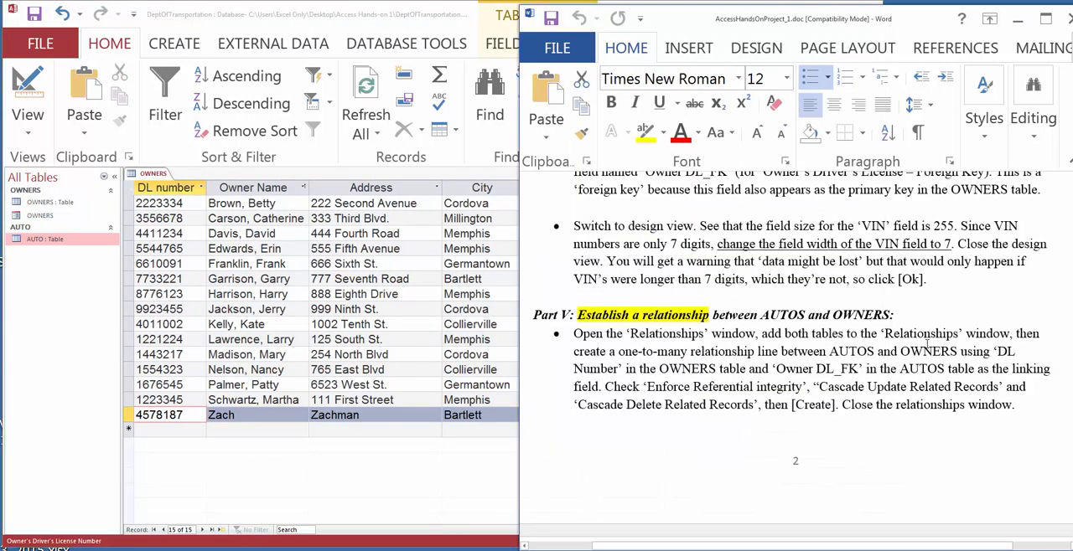